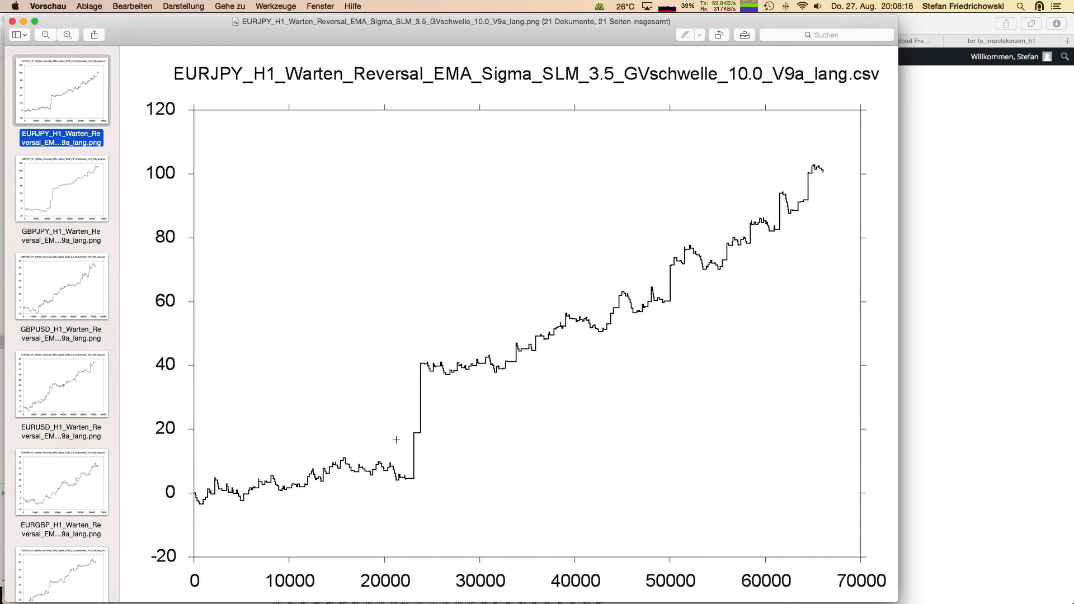
# View the long backtest equity charts for GBPUSD, EURUSD and GBPCHF among the opened PNG images.
pyautogui.click(57, 284)
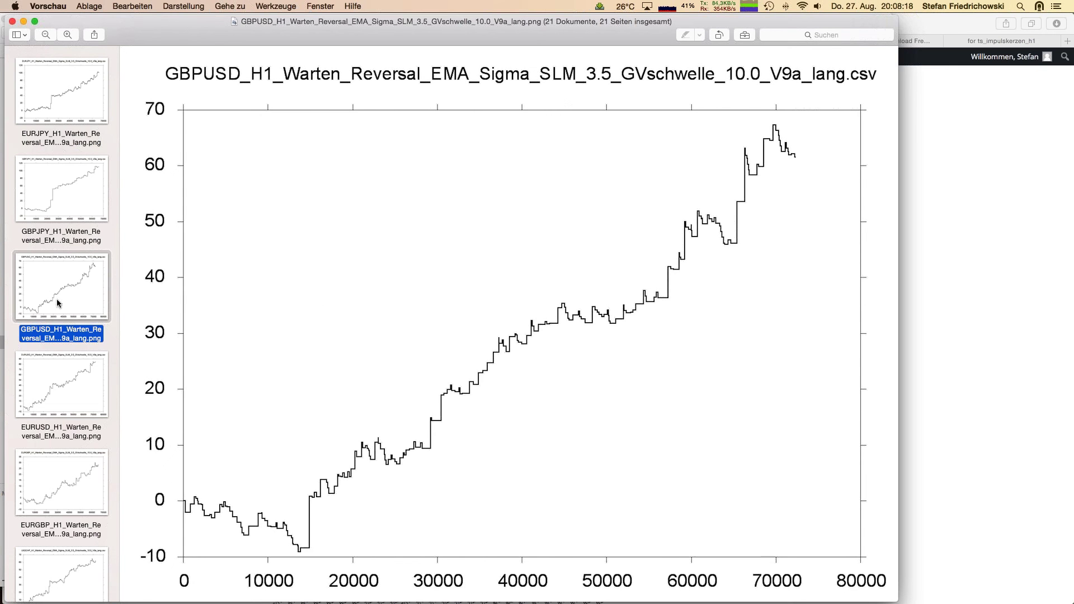
pyautogui.click(68, 383)
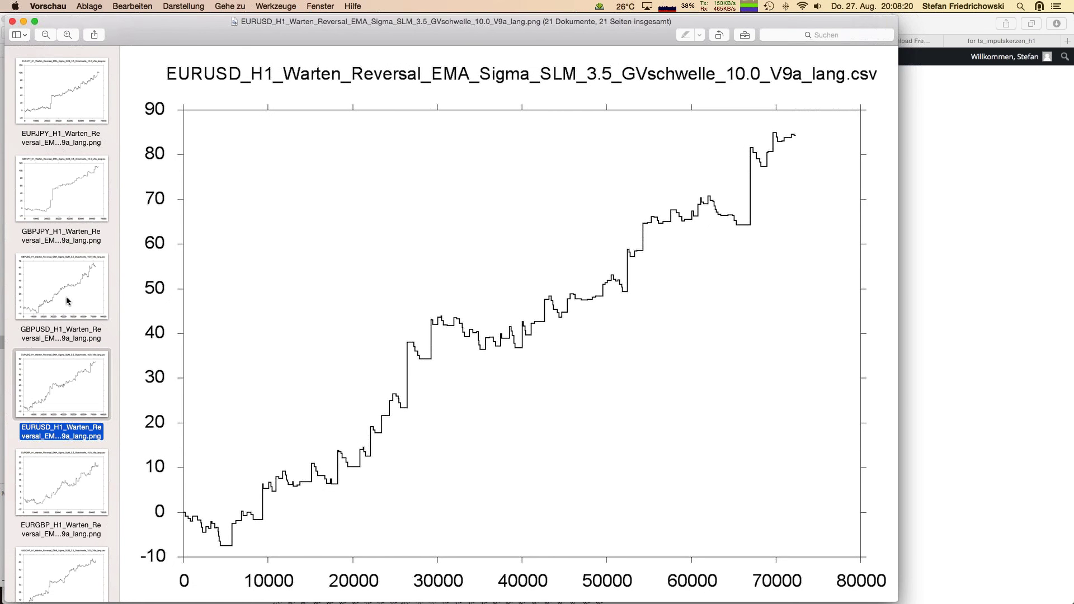
pyautogui.scroll(2, 61, 169)
pyautogui.scroll(-10, 60, 169)
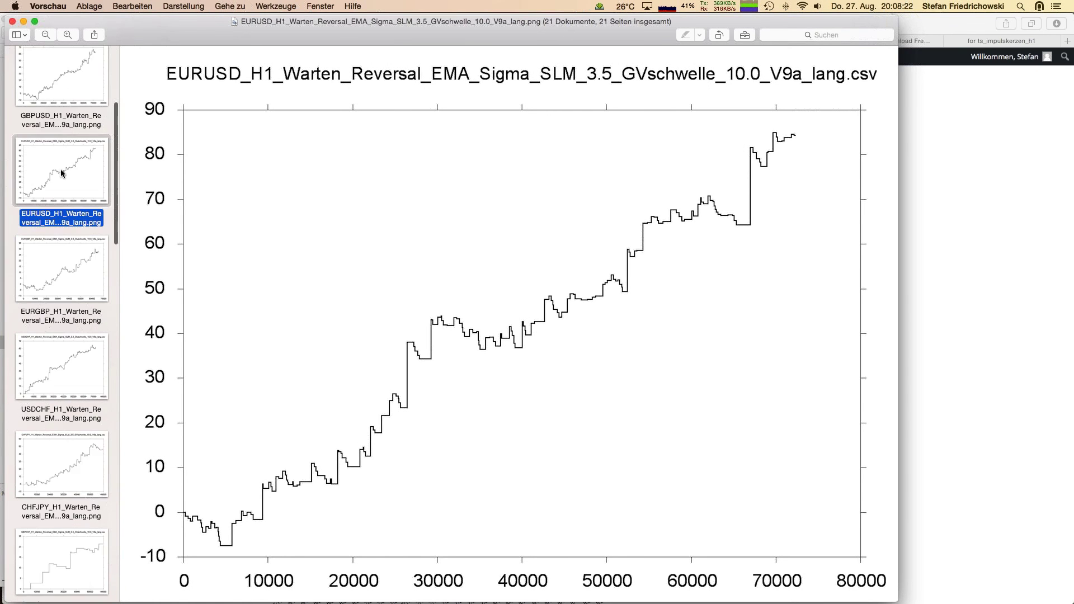
pyautogui.click(54, 395)
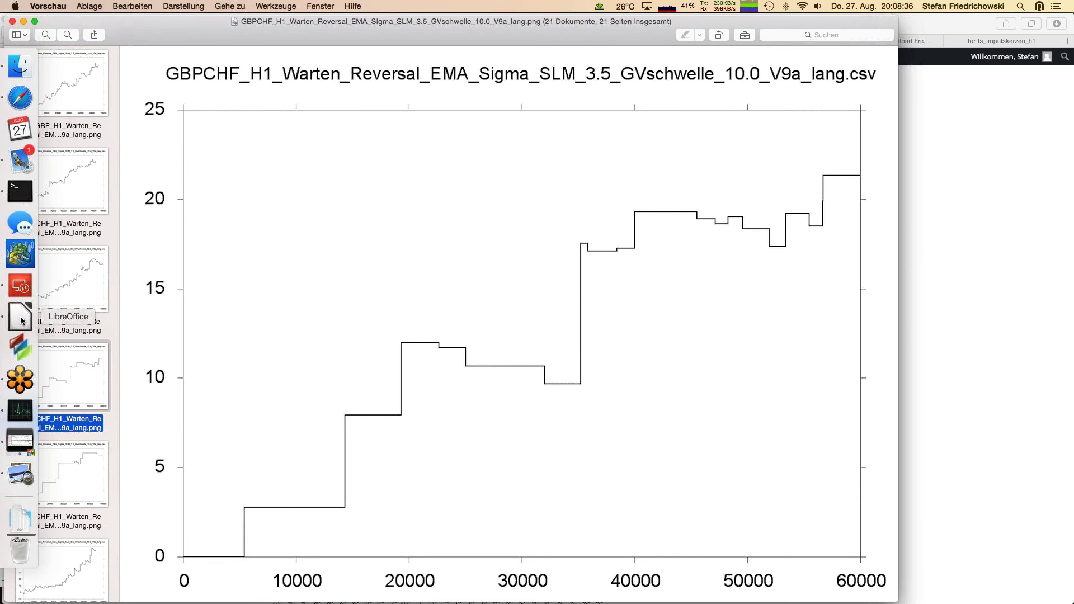
# Switch to LibreOffice and bring up the workbook Forex_H1_Warten_Reversal_EMA_Sigma_SLM_2.5_GVschwelle_10.0_V9a_kurz.ods.
pyautogui.click(23, 320)
pyautogui.click(297, 6)
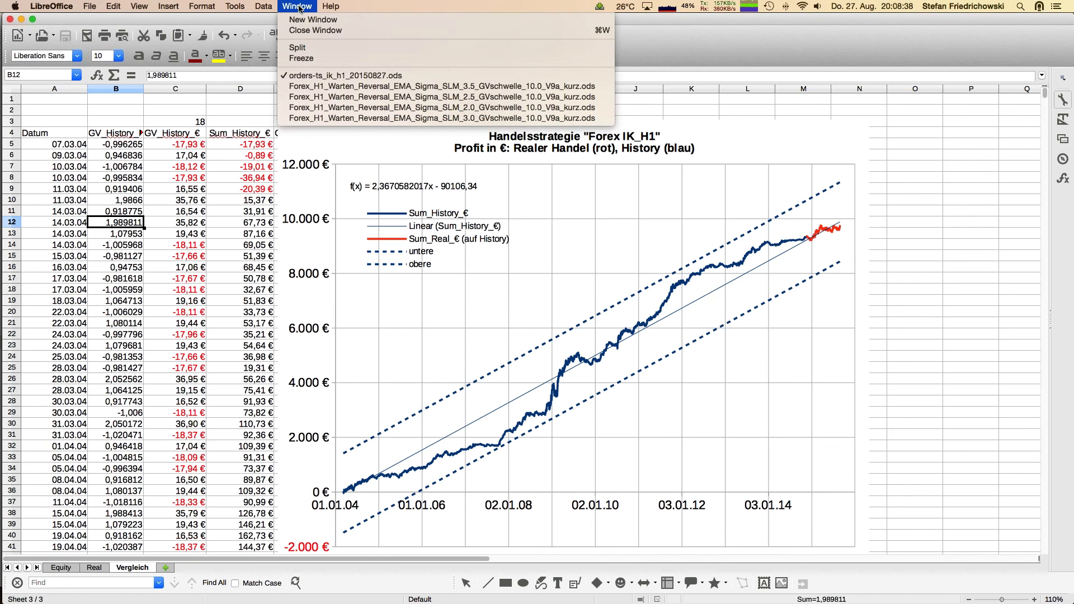
pyautogui.click(359, 97)
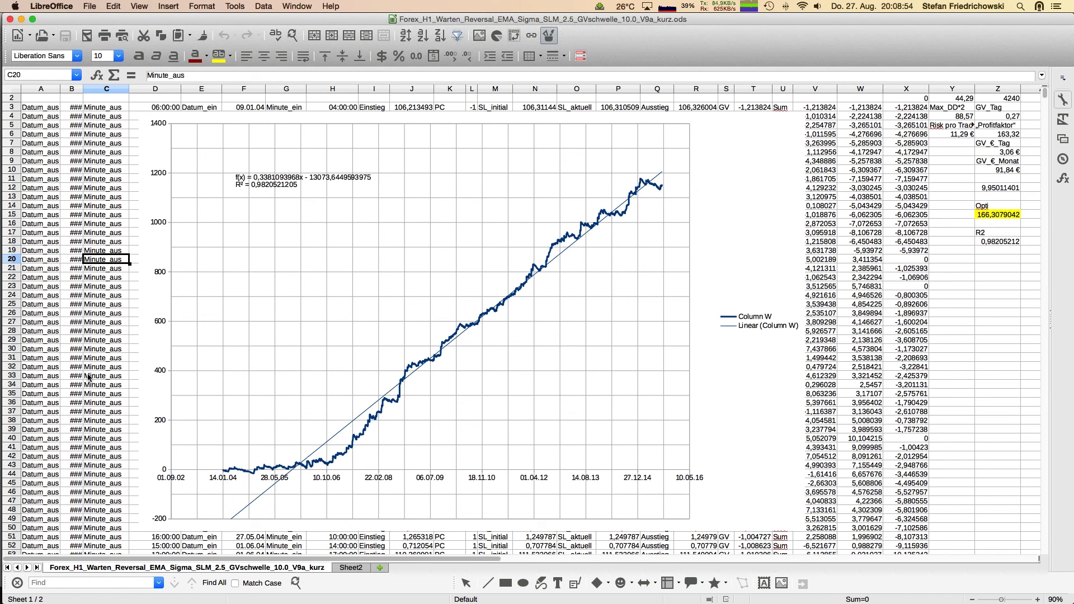
# Show the currency pair parameters on Sheet2 of the SLM 2.5 workbook at 110% zoom.
pyautogui.click(351, 568)
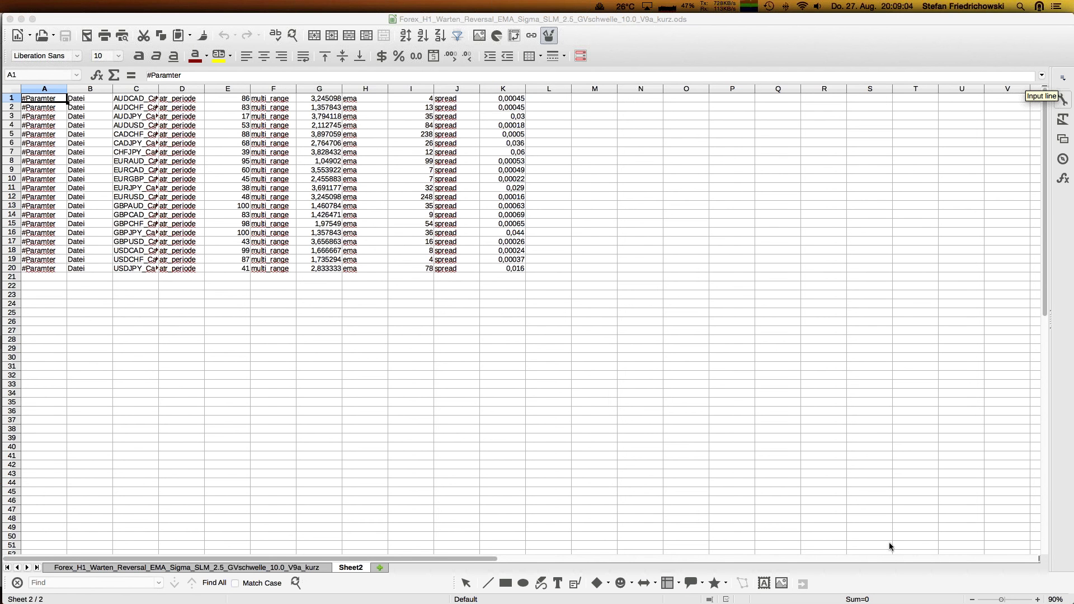
pyautogui.click(1039, 599)
pyautogui.click(1038, 600)
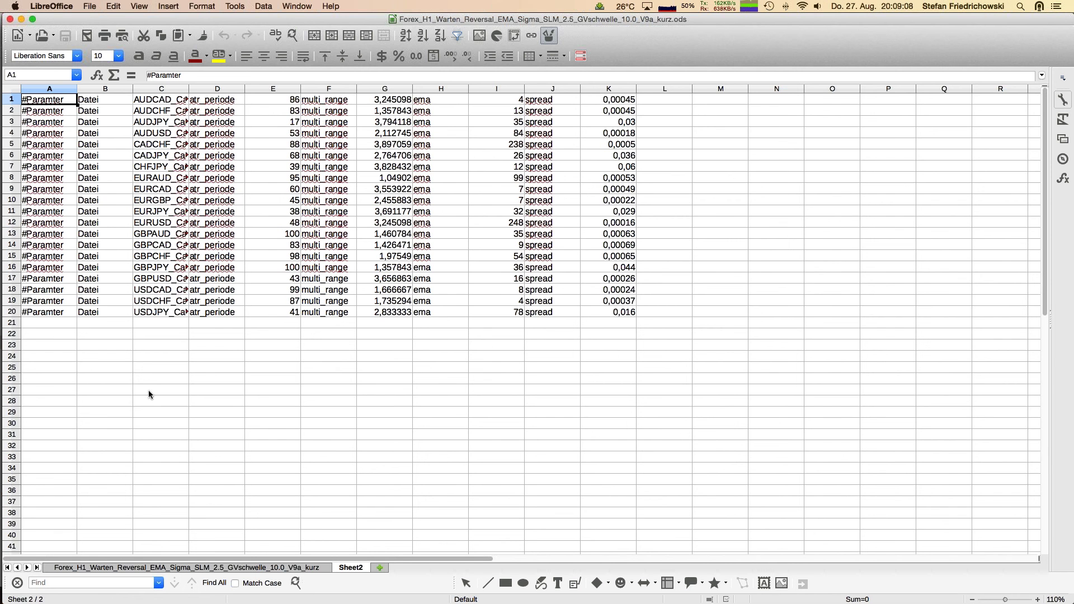
# Fit column C to the full candlestick file names and narrow it again to little more than the currency pair.
pyautogui.moveTo(189, 89); pyautogui.dragTo(189, 88)
pyautogui.doubleClick(189, 88)
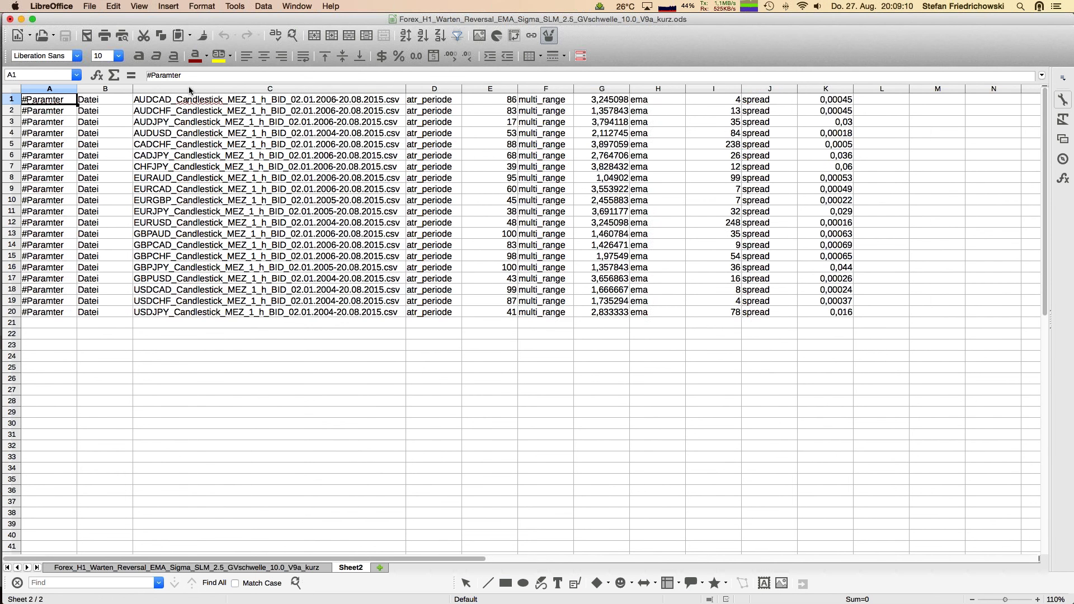
pyautogui.moveTo(312, 90); pyautogui.dragTo(180, 91)
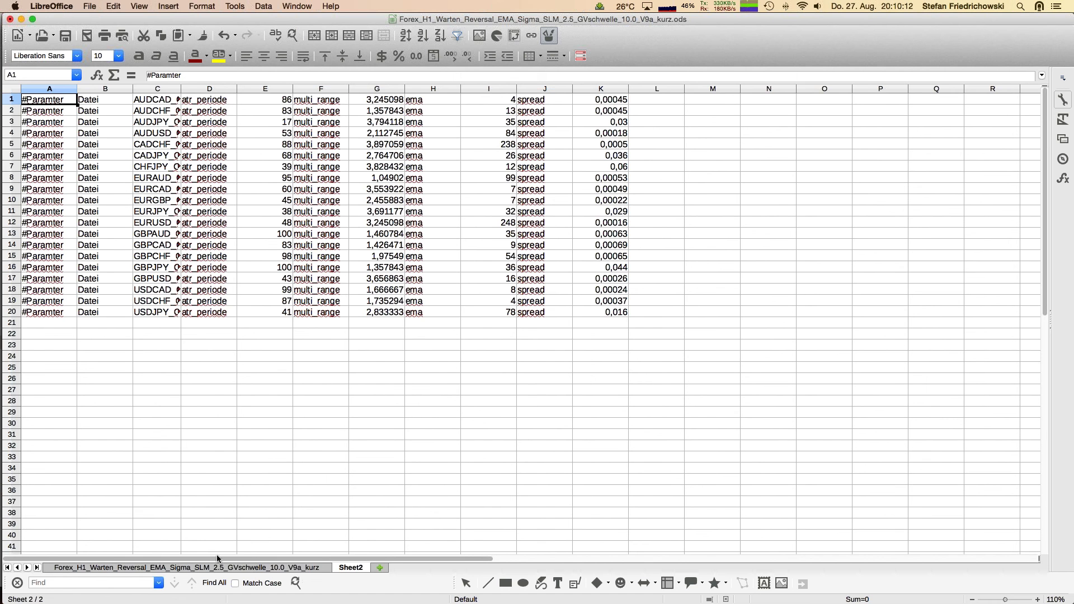
# Return to the SLM 2.5 results sheet and examine the key figures in columns Y and Z at 100% zoom.
pyautogui.click(257, 568)
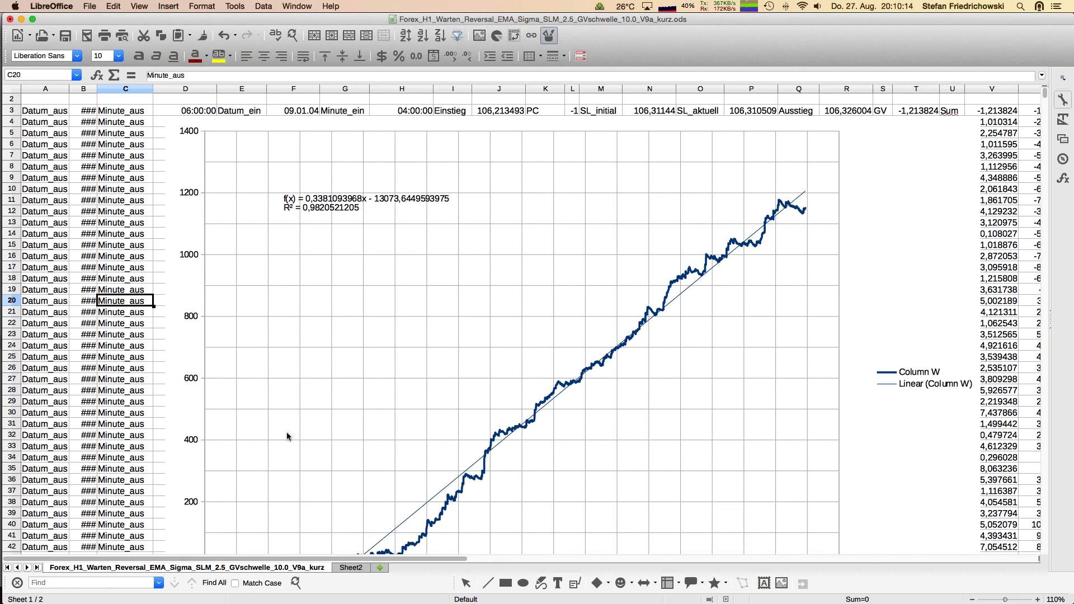
pyautogui.click(991, 180)
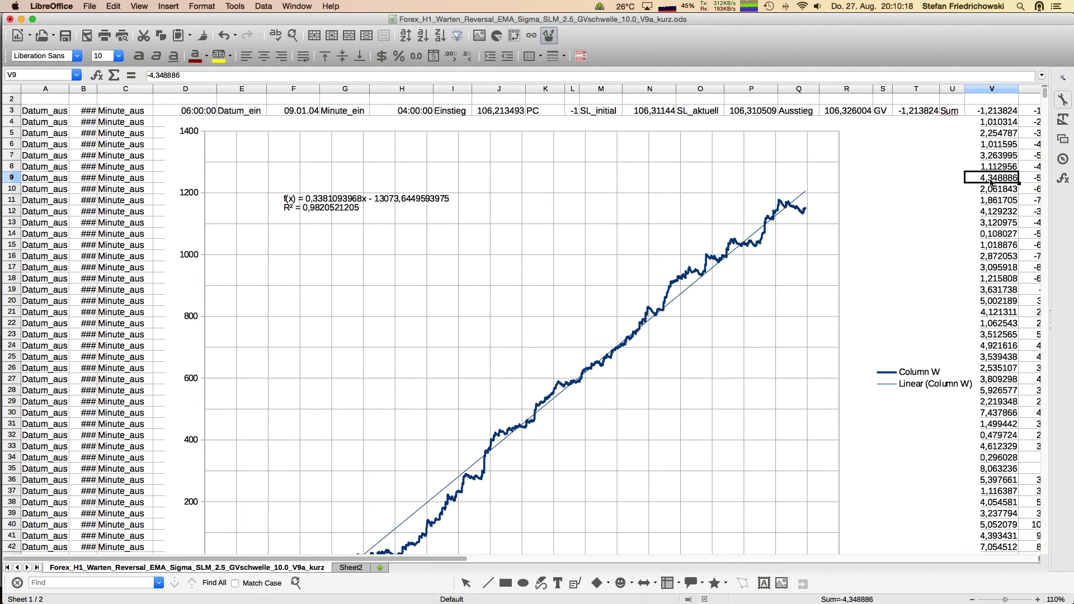
pyautogui.hscroll(3, 992, 180)
pyautogui.click(991, 182)
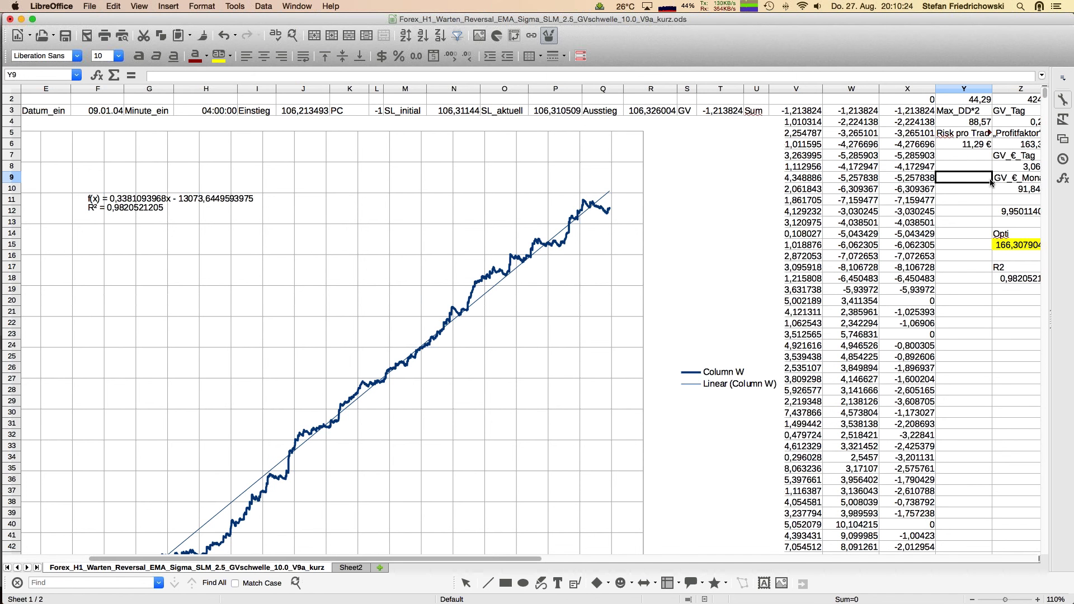
pyautogui.press('Right')
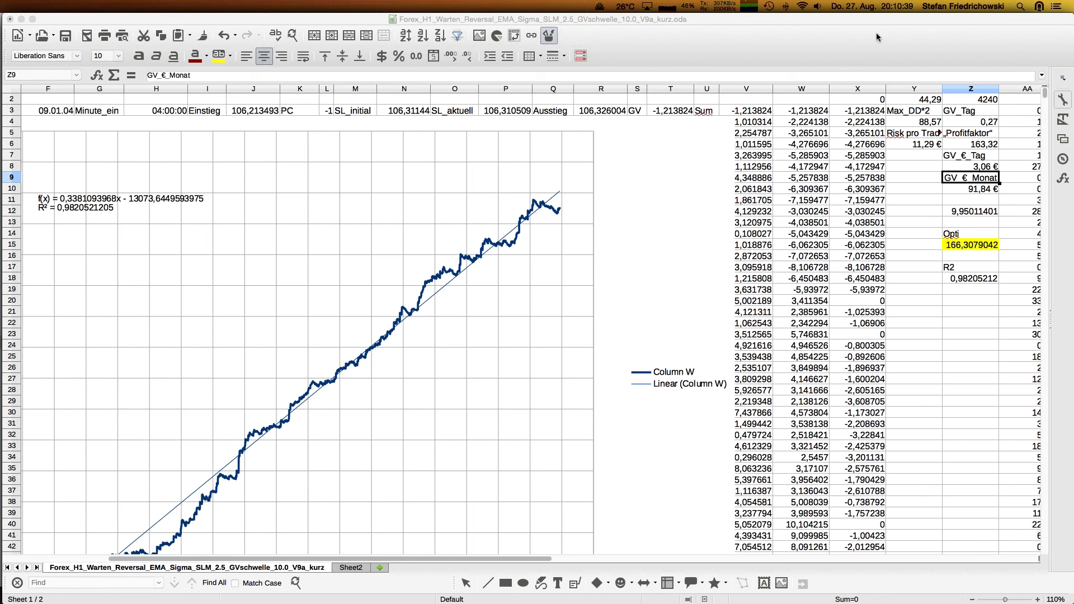
pyautogui.click(974, 600)
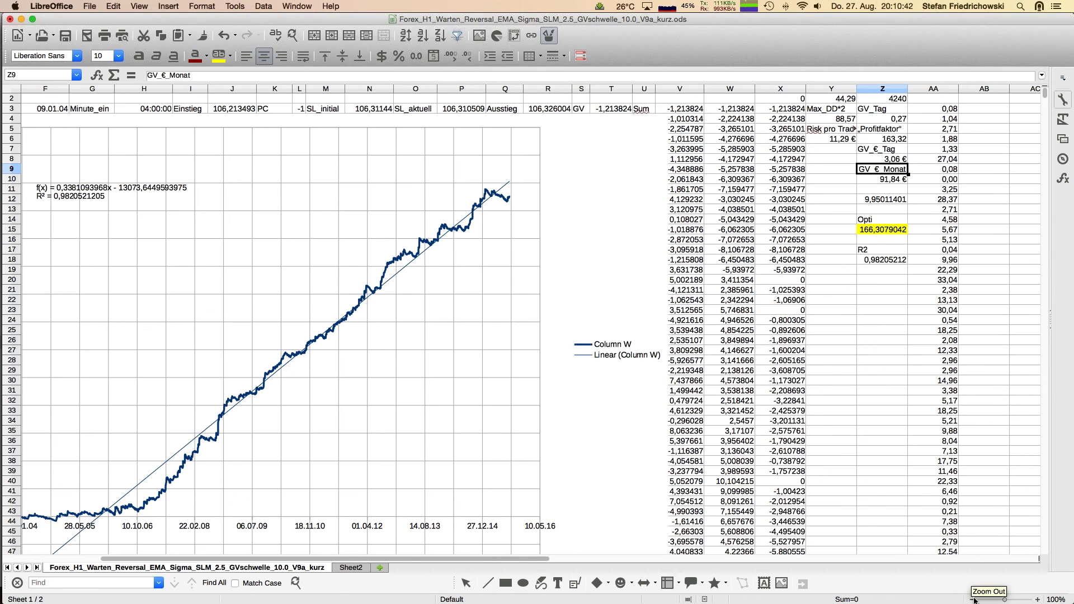
# Move back along row 2 to column B and review the whole equity curve with its linear trend line.
pyautogui.click(236, 100)
pyautogui.press('Left')
pyautogui.press('Left')
pyautogui.press('Left')
pyautogui.press('Left')
pyautogui.press('Left')
pyautogui.press('Left')
pyautogui.press('Left')
pyautogui.press('Left')
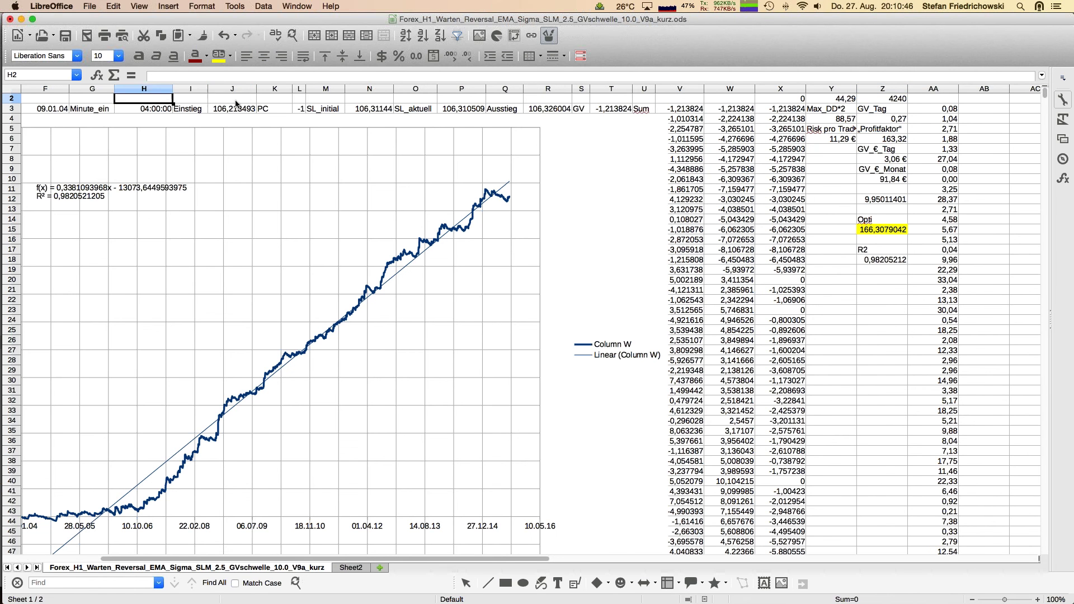
pyautogui.scroll(-3, 235, 103)
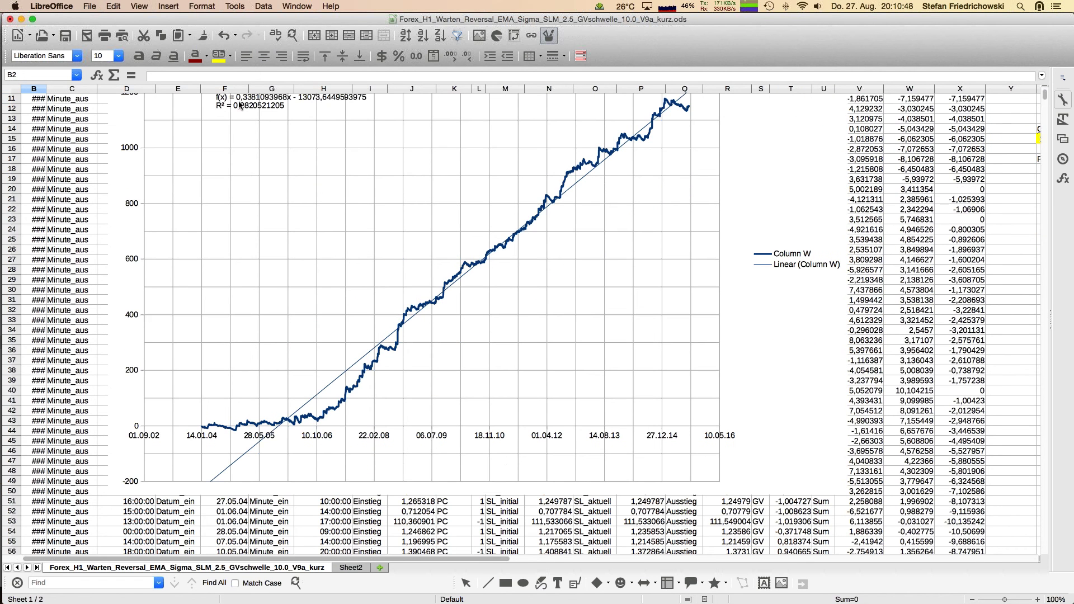
pyautogui.scroll(3, 239, 105)
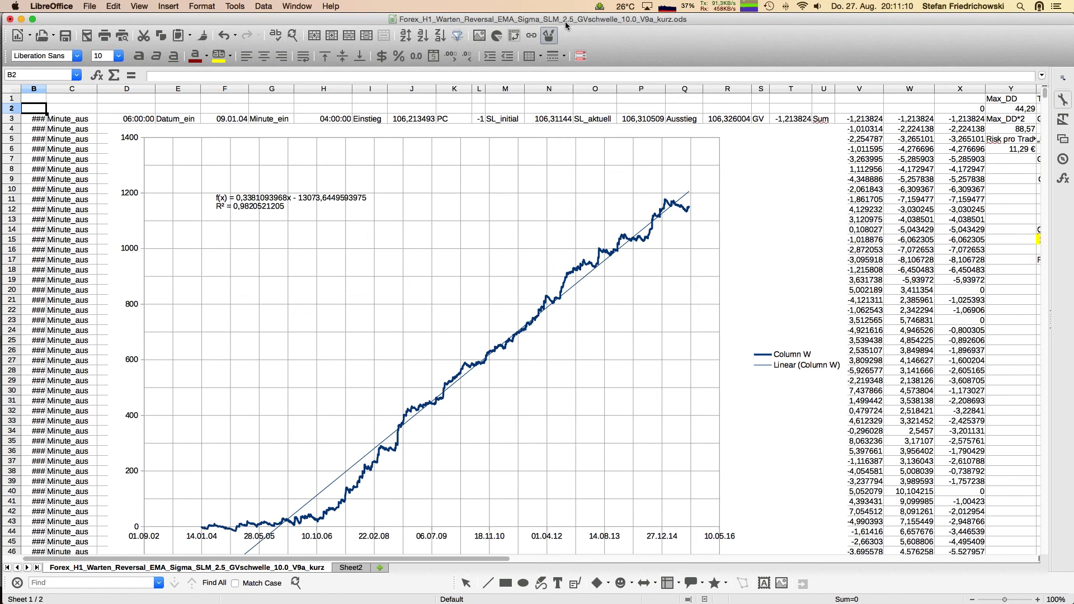
# Bring up the SLM 3.0 workbook and examine its equity curve, moving along row 21 from column D to J.
pyautogui.click(287, 7)
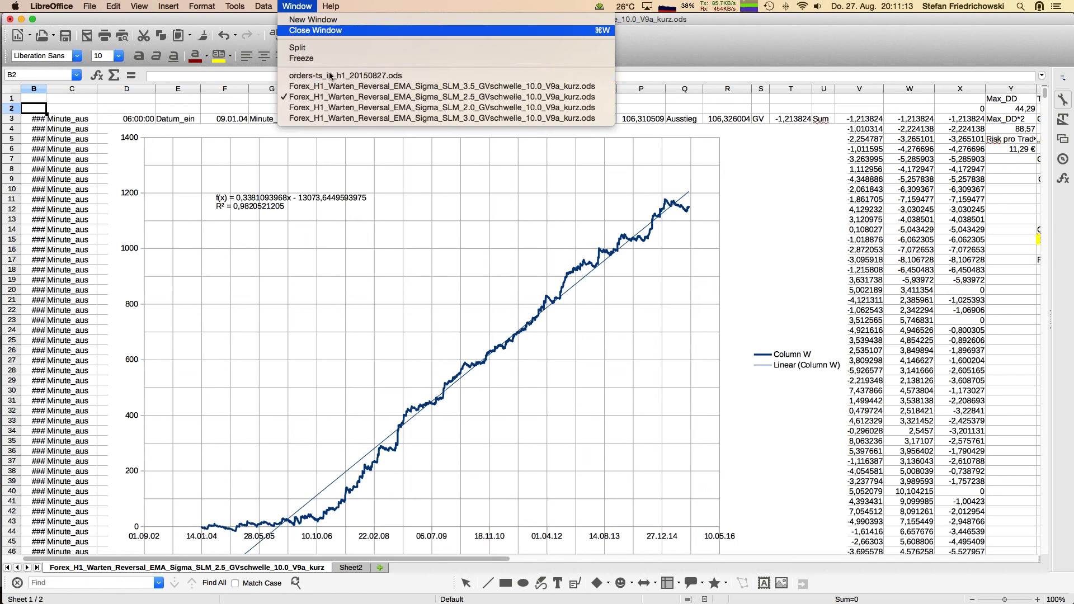
pyautogui.click(331, 119)
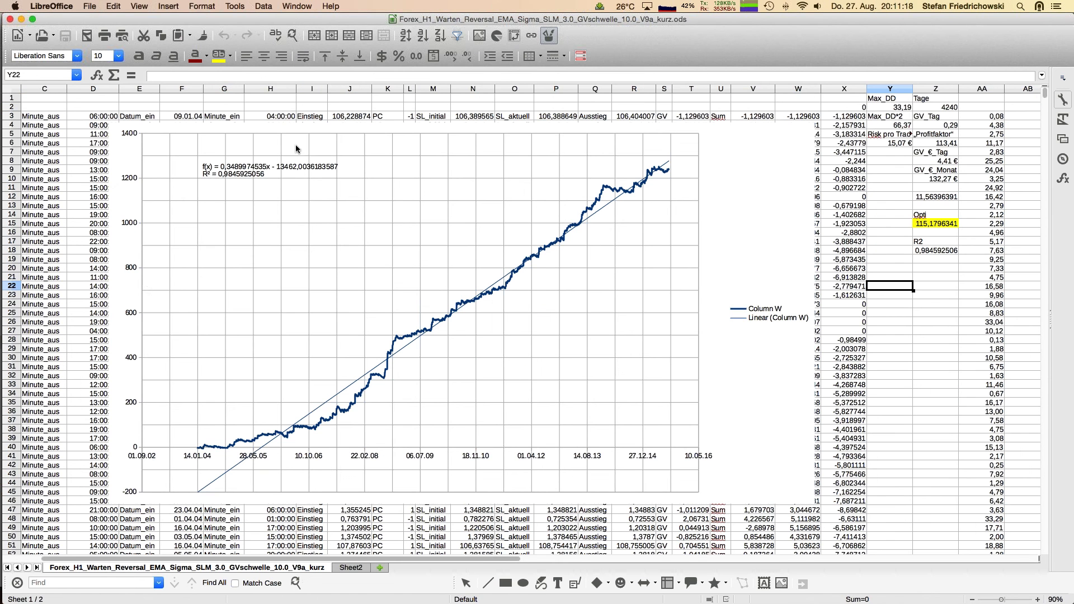
pyautogui.click(69, 276)
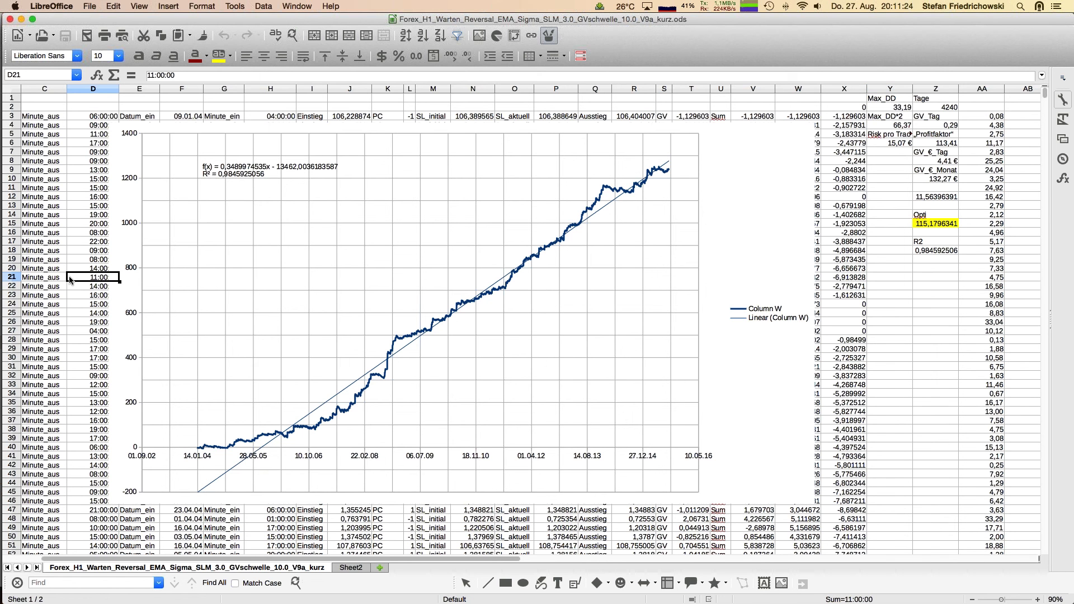
pyautogui.press('Right')
pyautogui.press('Right')
pyautogui.press('Right')
pyautogui.press('Right')
pyautogui.press('Right')
pyautogui.press('Right')
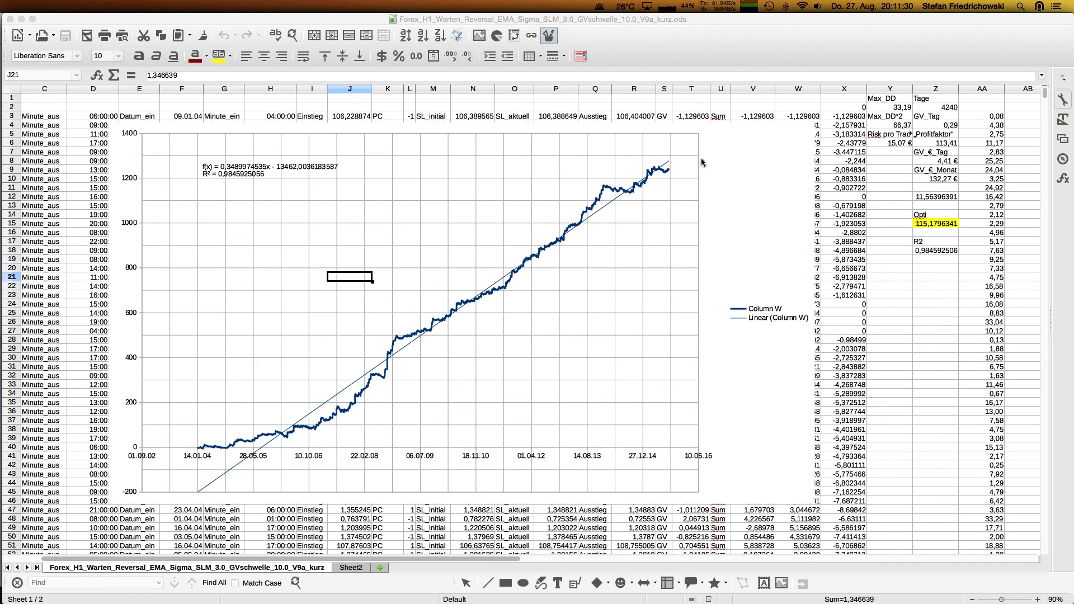
# Show the currency pair parameters on Sheet2 of the SLM 3.0 workbook at 110% zoom.
pyautogui.click(351, 568)
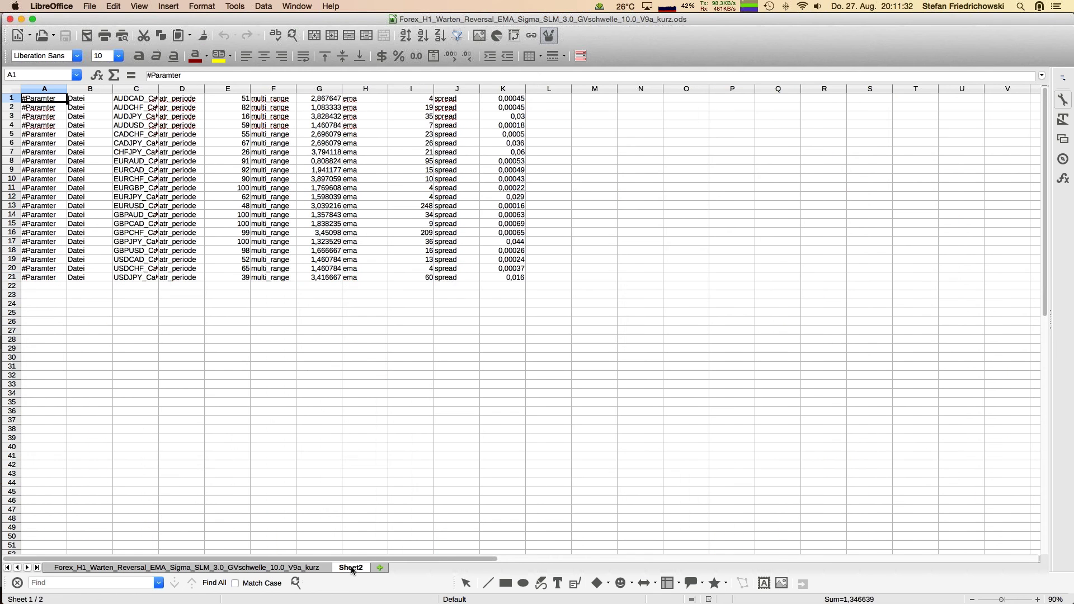
pyautogui.click(1039, 600)
pyautogui.click(1038, 599)
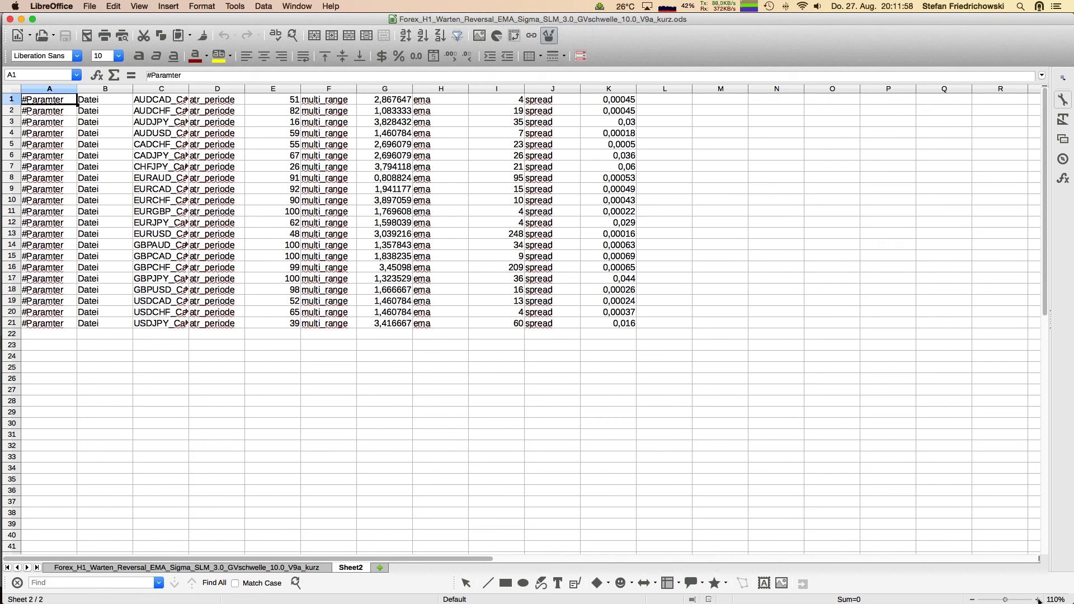
# Bring up the SLM 3.5 workbook and look along row 3 past the chart and key figures to column AG, returning to column B.
pyautogui.click(296, 6)
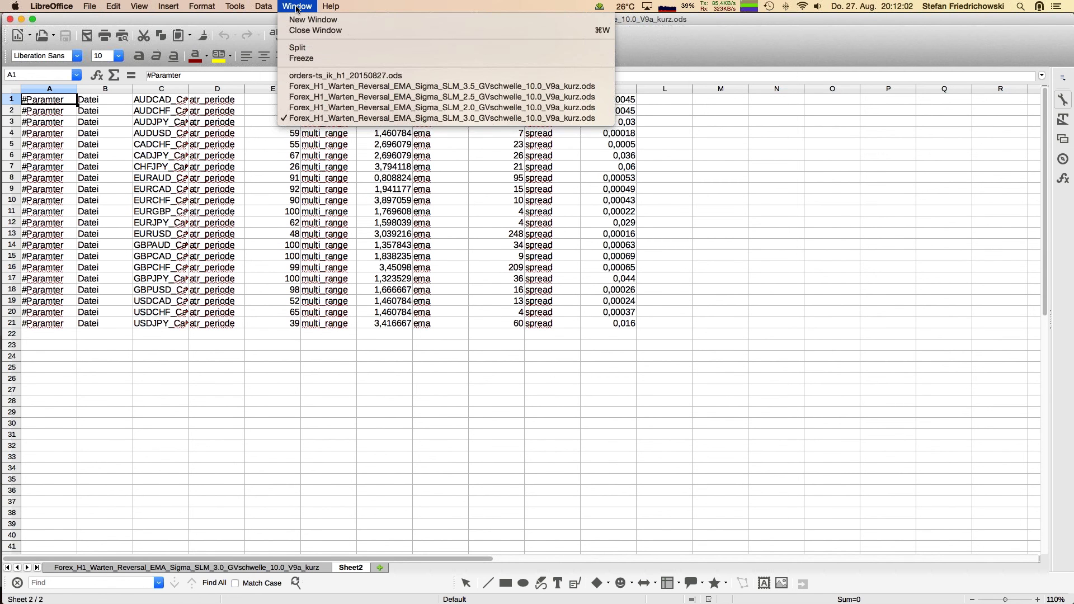
pyautogui.click(312, 87)
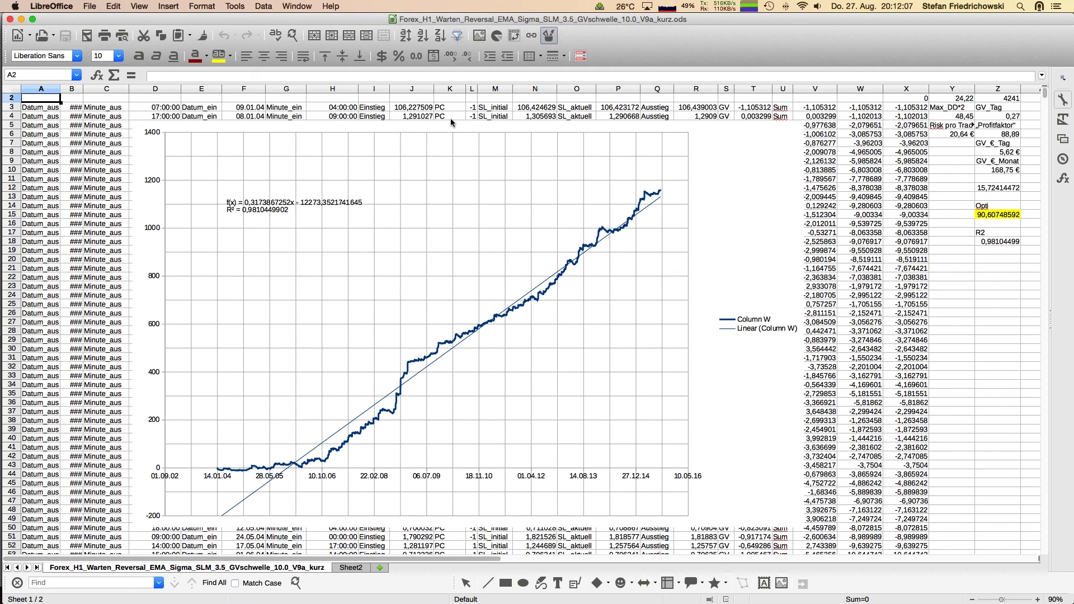
pyautogui.click(485, 109)
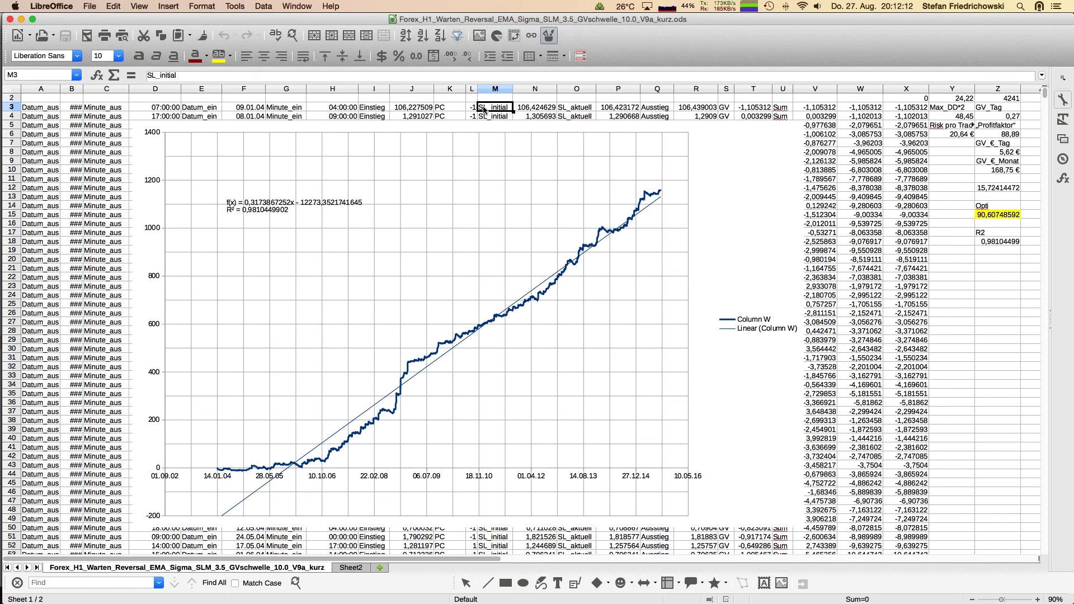
pyautogui.press('Right')
pyautogui.press('Right')
pyautogui.press('Right')
pyautogui.press('Right')
pyautogui.press('Right')
pyautogui.press('Right')
pyautogui.press('Right')
pyautogui.press('Right')
pyautogui.press('Right')
pyautogui.press('Right')
pyautogui.press('Right')
pyautogui.press('Right')
pyautogui.press('Right')
pyautogui.press('Right')
pyautogui.press('Right')
pyautogui.press('Right')
pyautogui.press('Right')
pyautogui.press('Right')
pyautogui.press('Right')
pyautogui.press('Right')
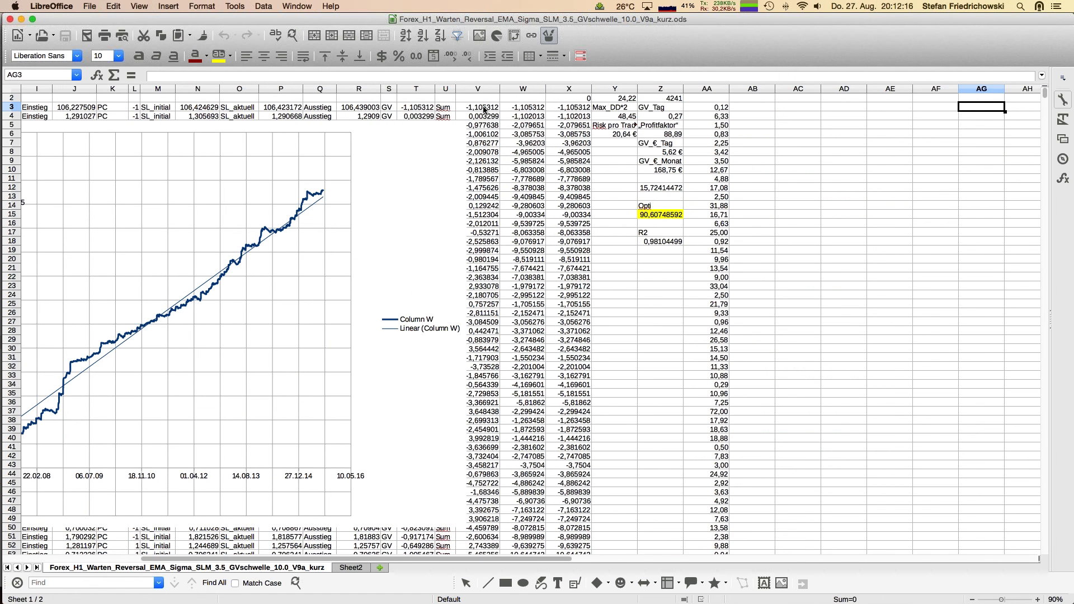
pyautogui.press('Left')
pyautogui.press('Left')
pyautogui.press('Left')
pyautogui.press('Left')
pyautogui.press('Left')
pyautogui.press('Left')
pyautogui.press('Left')
pyautogui.press('Left')
pyautogui.press('Left')
pyautogui.press('Left')
pyautogui.press('Left')
pyautogui.press('Left')
pyautogui.press('Left')
pyautogui.press('Left')
pyautogui.press('Left')
pyautogui.press('Left')
pyautogui.press('Left')
pyautogui.press('Left')
pyautogui.press('Left')
pyautogui.press('Left')
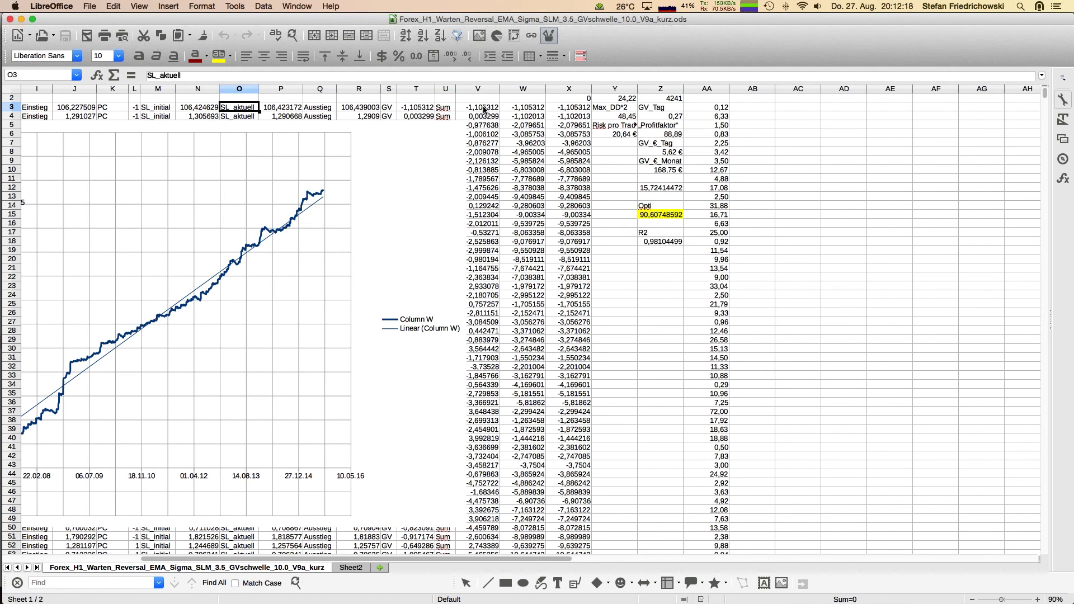
pyautogui.press('Left')
pyautogui.press('Left')
pyautogui.press('Left')
pyautogui.press('Left')
pyautogui.press('Left')
pyautogui.press('Left')
pyautogui.press('Left')
pyautogui.press('Left')
pyautogui.press('Left')
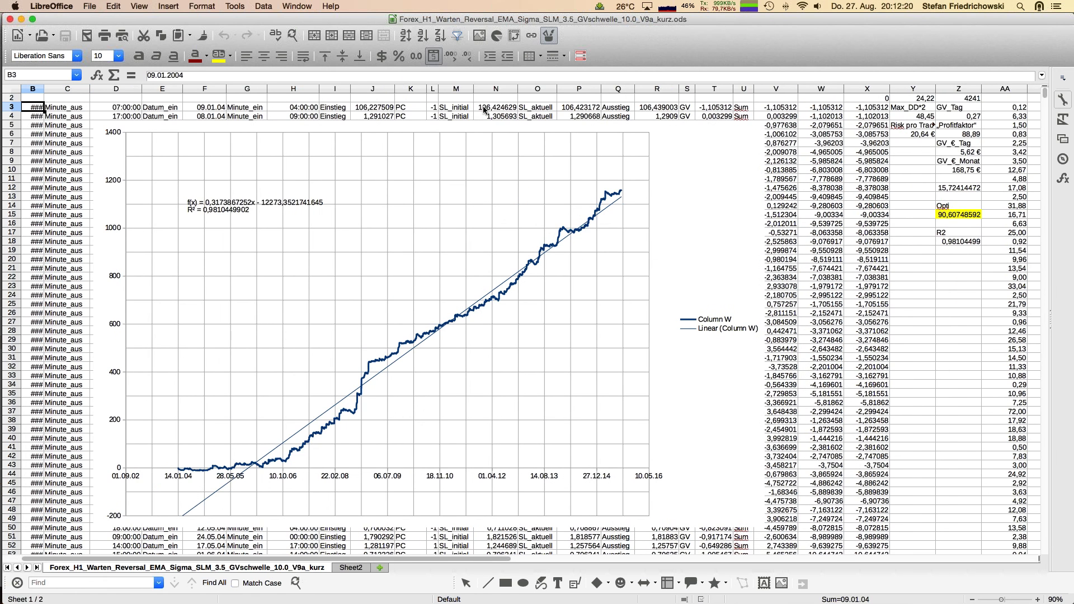
# Show the currency pair parameters on Sheet2 of the SLM 3.5 workbook at 100% zoom.
pyautogui.click(351, 568)
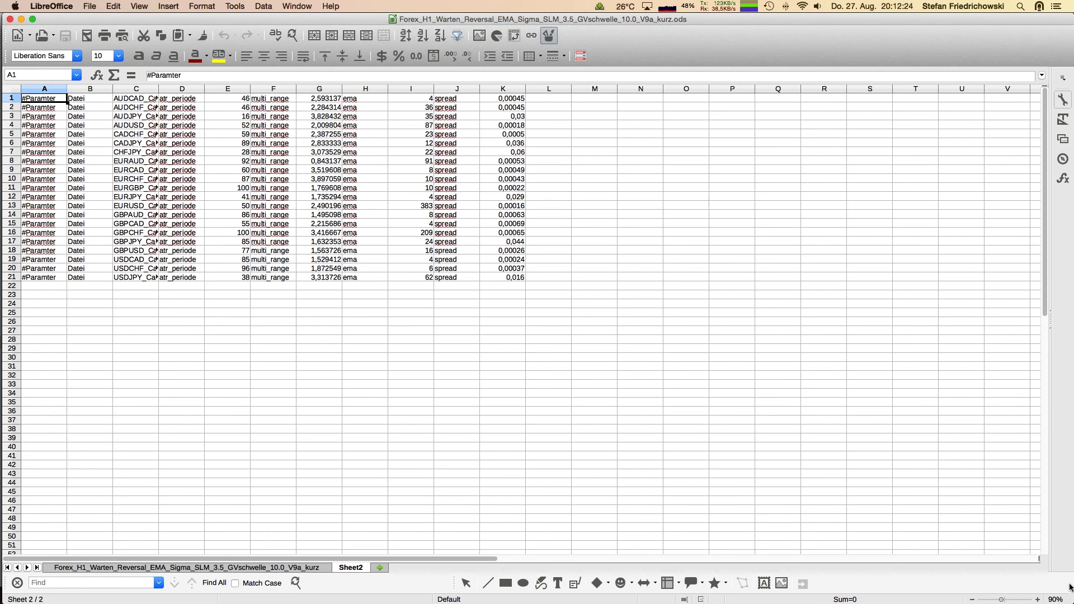
pyautogui.click(1037, 600)
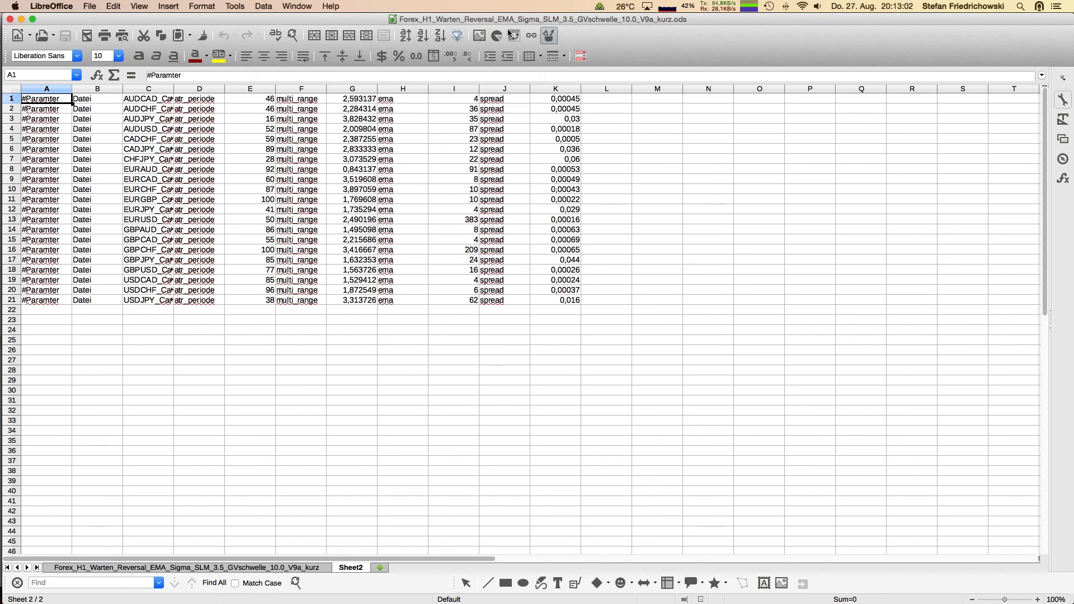
pyautogui.click(297, 6)
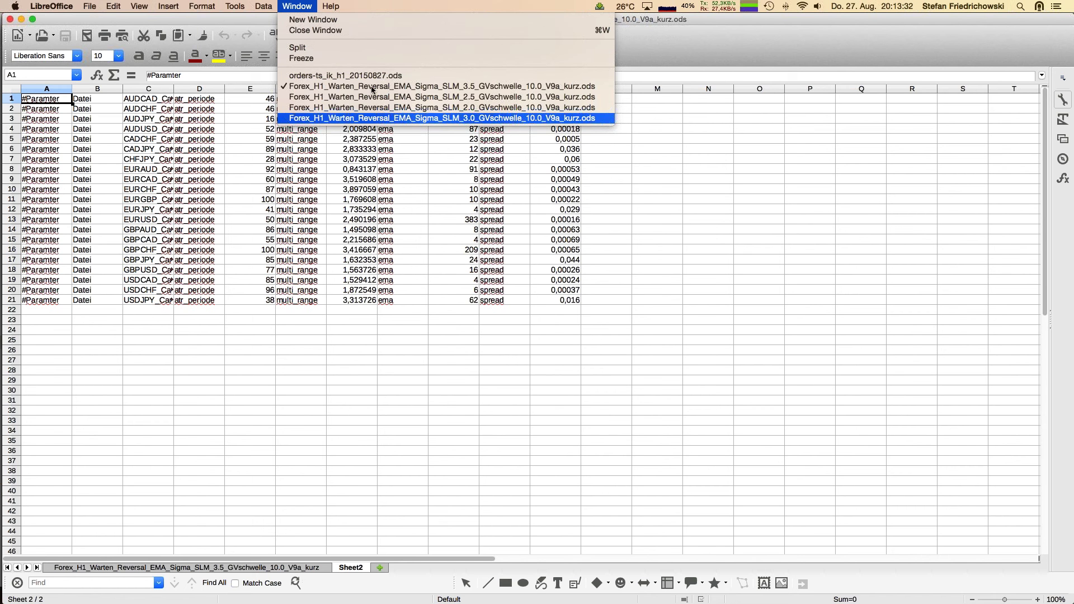
pyautogui.click(235, 184)
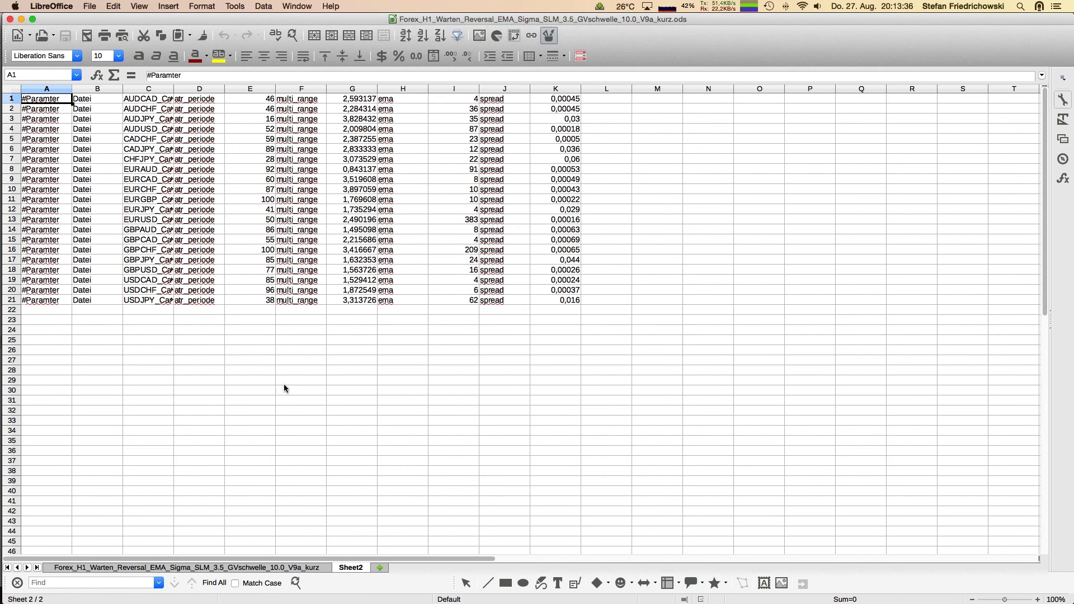
# View the CADJPY H1 chart in the Win7 virtual machine and select CADJPY row 6 on Sheet2 of the SLM 3.5 workbook.
pyautogui.moveTo(16, 440)
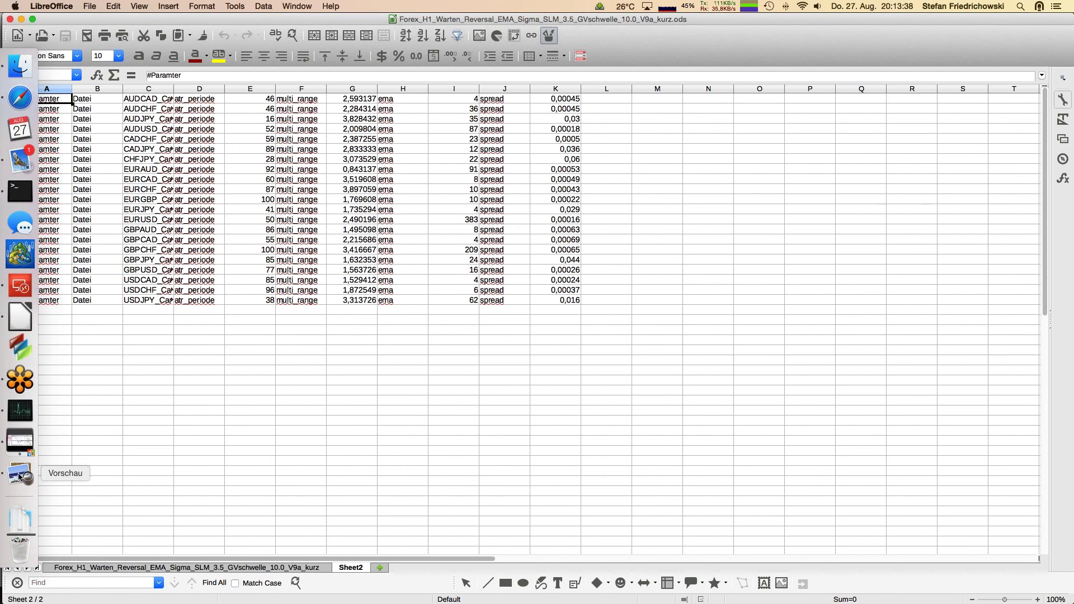
pyautogui.click(17, 443)
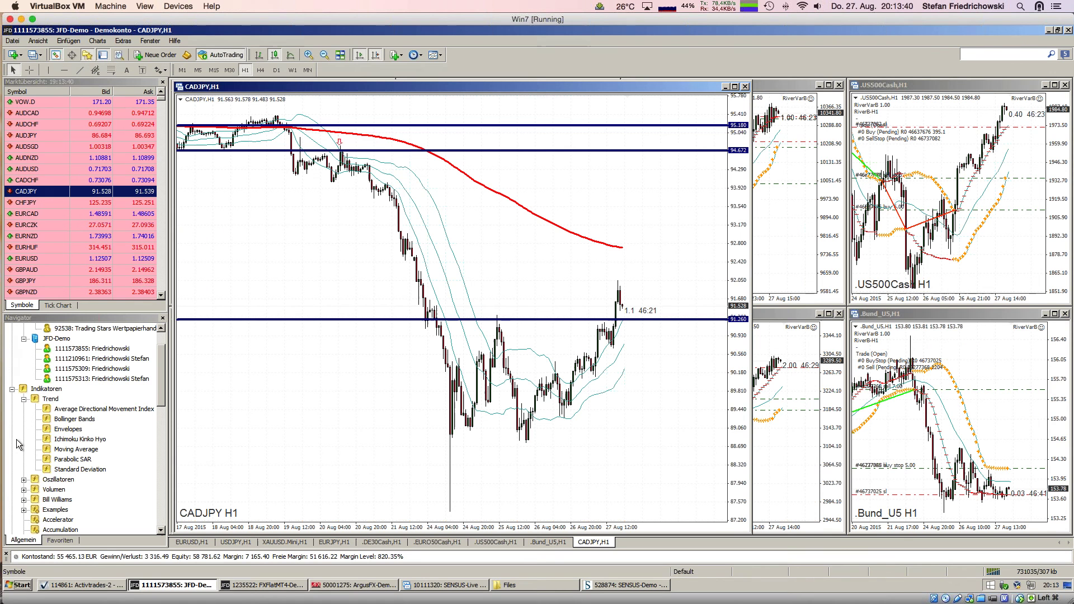
pyautogui.moveTo(3, 417)
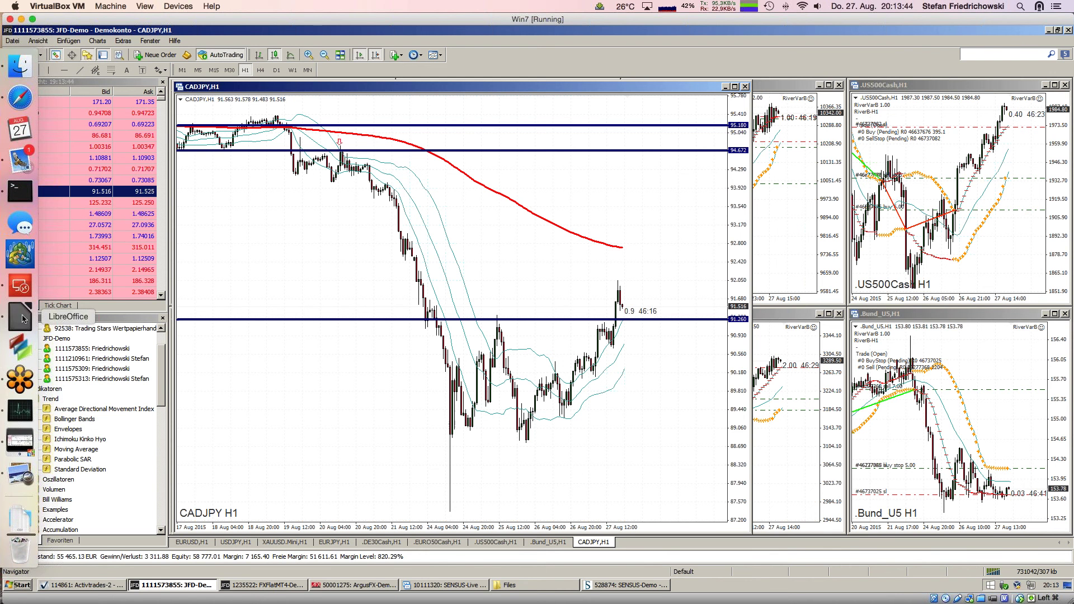
pyautogui.click(24, 319)
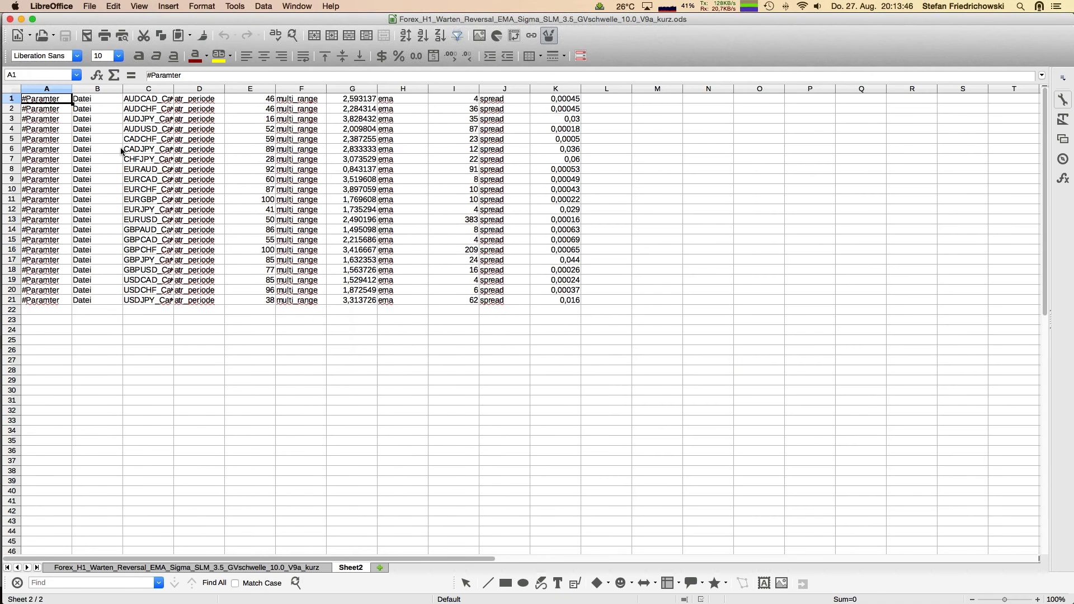
pyautogui.click(122, 151)
pyautogui.click(12, 150)
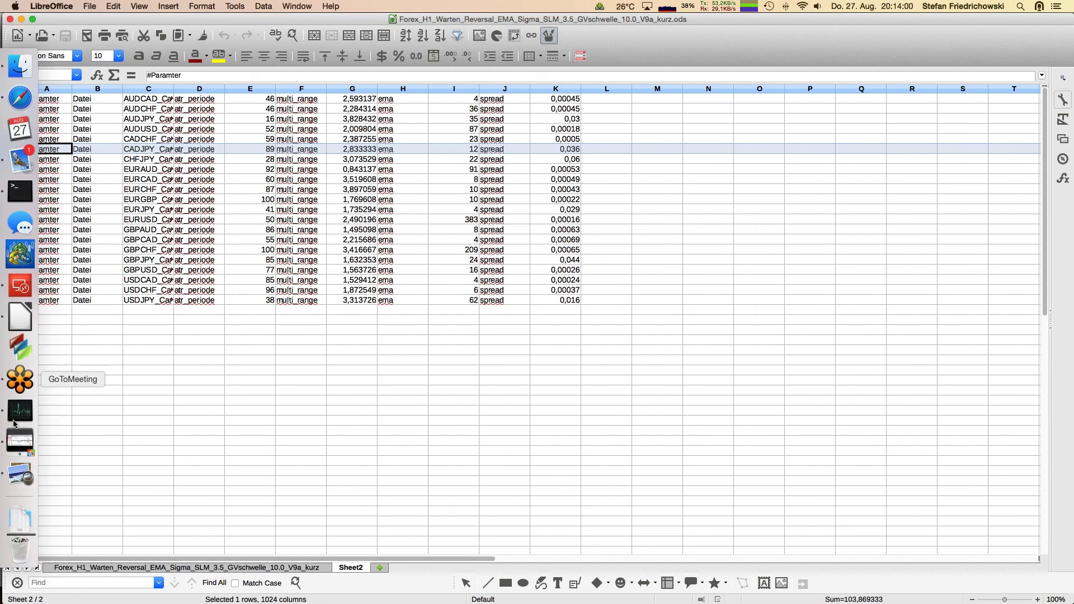
# Switch to the Win7 virtual machine and set the CADJPY H1 chart's Bands indicator to period 89 and deviations 2833.
pyautogui.click(15, 444)
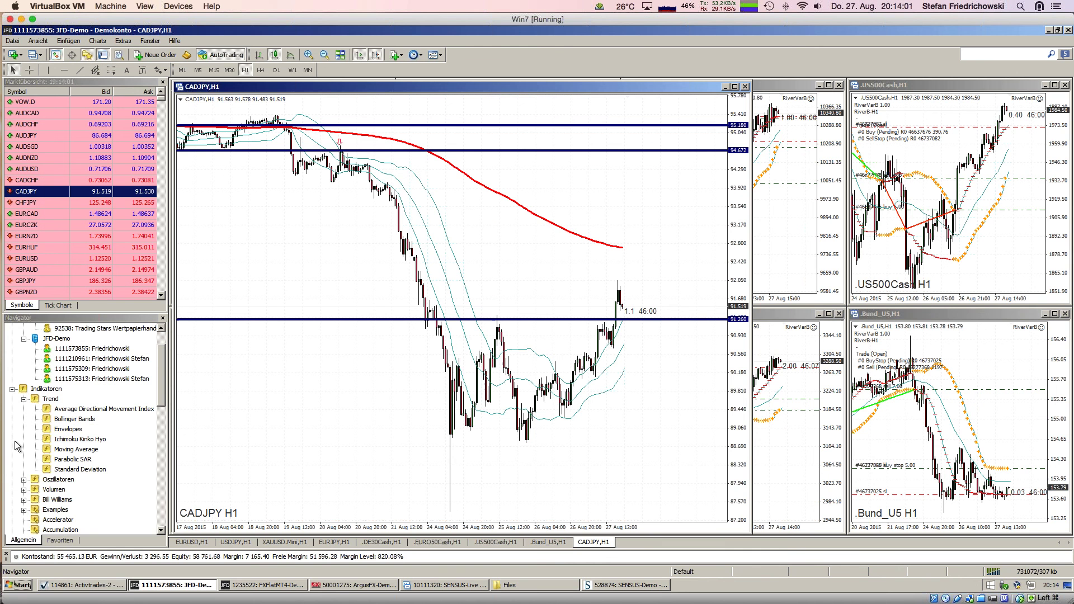
pyautogui.doubleClick(407, 191)
pyautogui.click(385, 279)
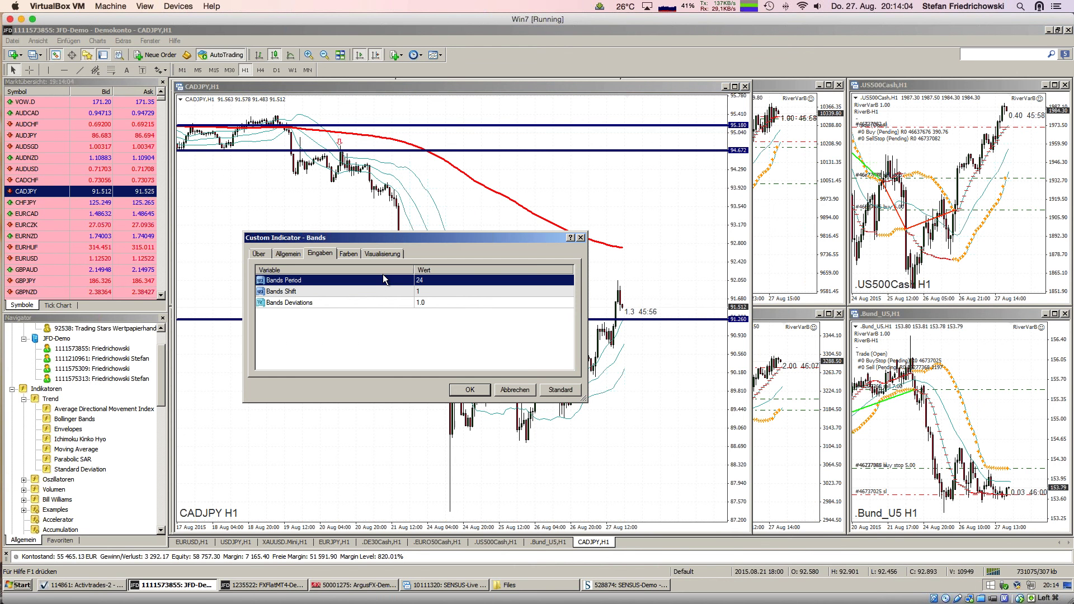
pyautogui.click(440, 281)
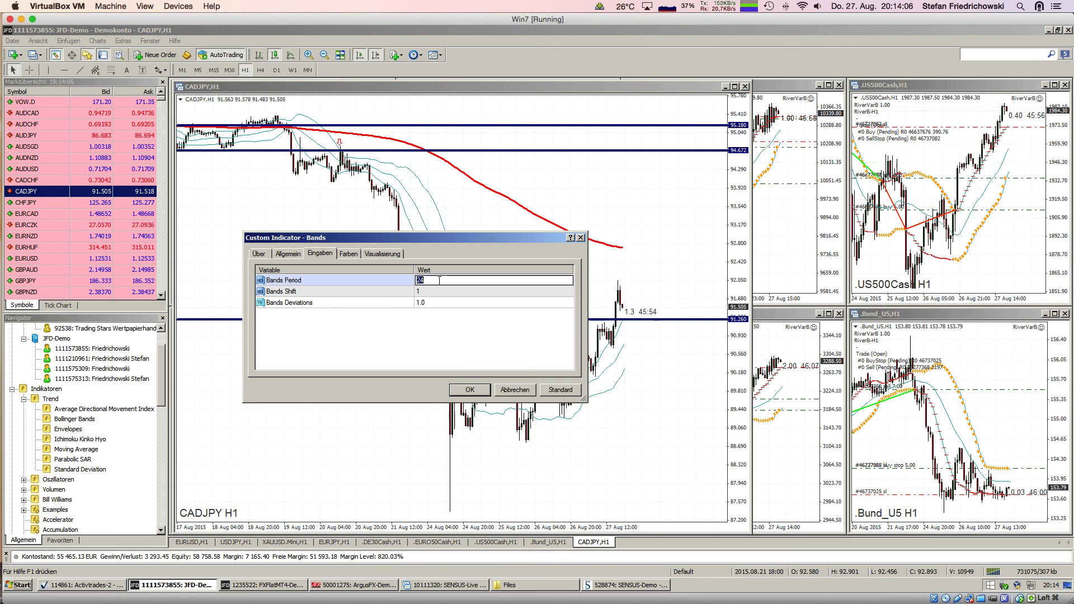
pyautogui.write('89')
pyautogui.press('Return')
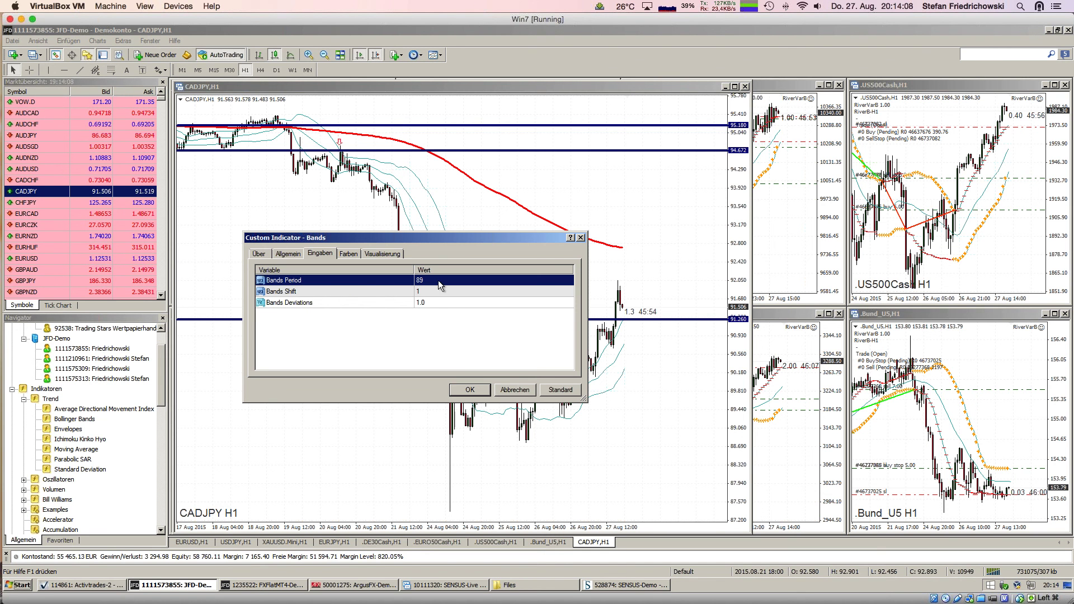
pyautogui.click(429, 302)
pyautogui.write('2833')
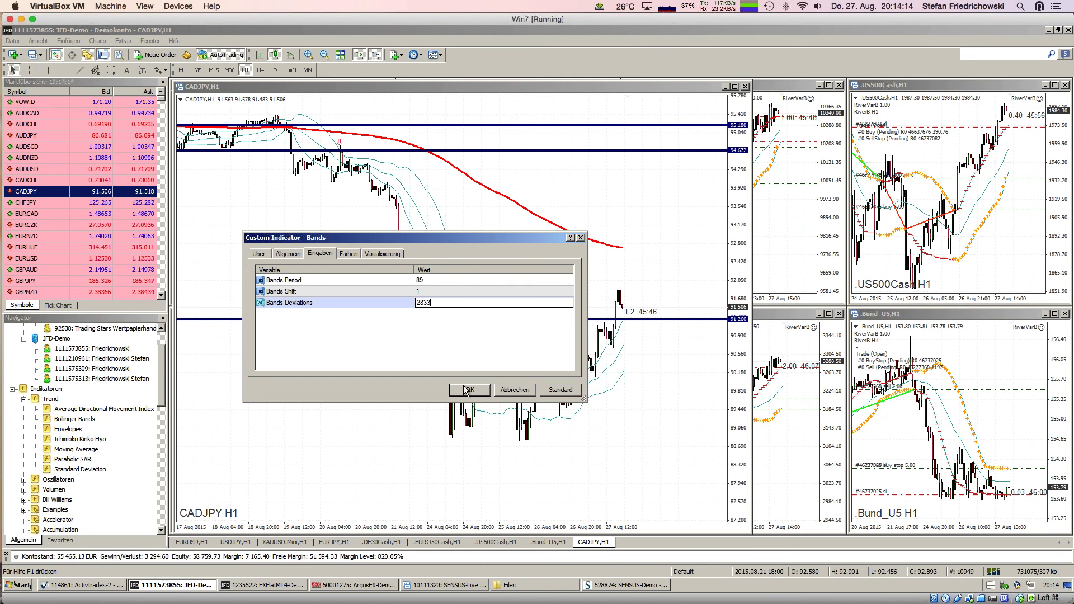
pyautogui.press('Return')
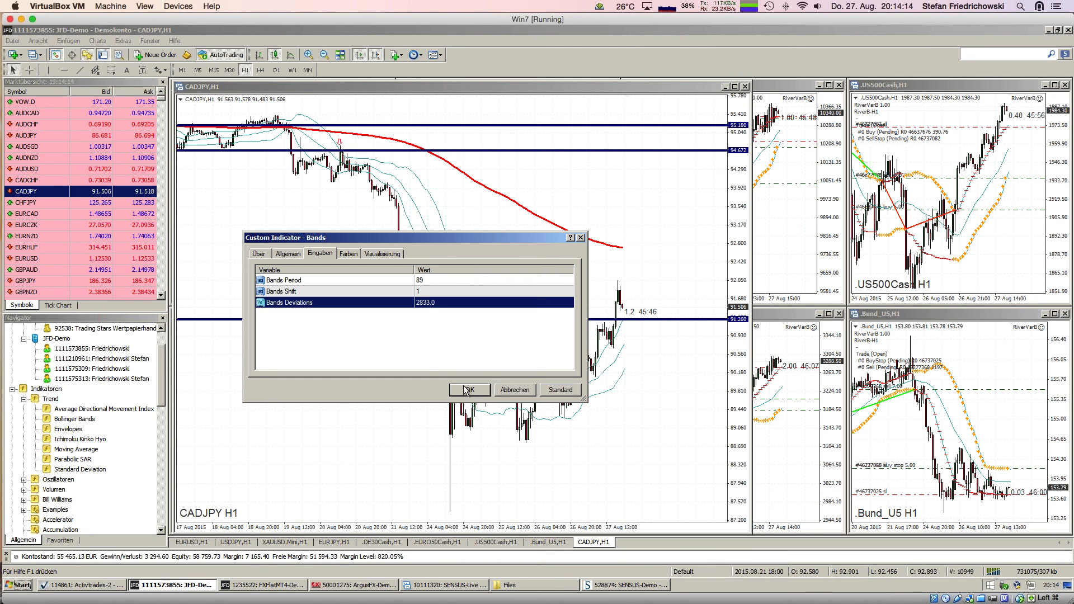
pyautogui.click(465, 387)
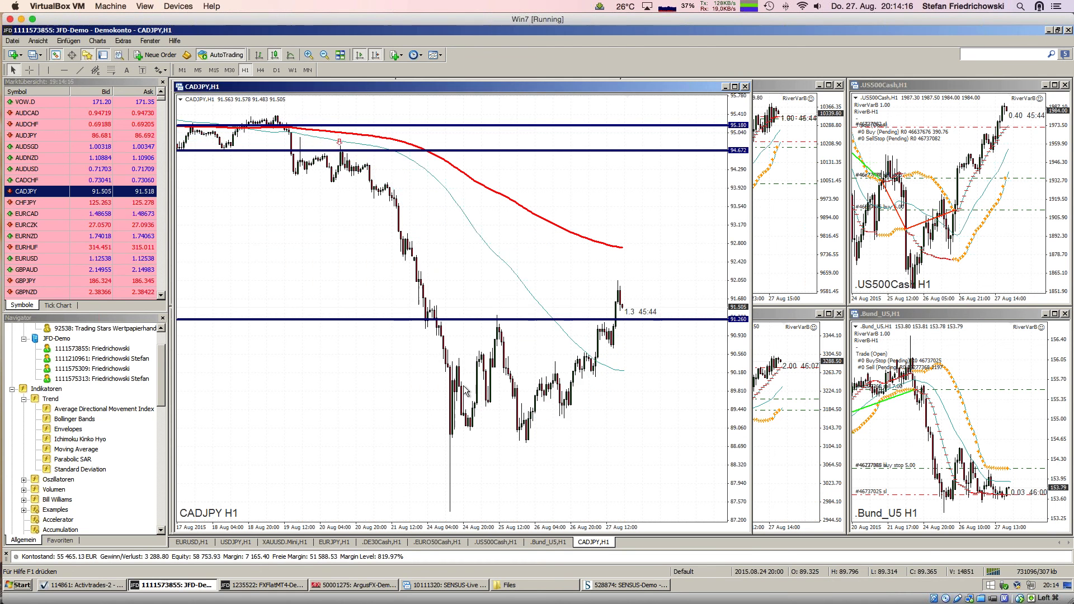
# Compress the CADJPY chart's price scale and set the Bands indicator's deviations to 2.833.
pyautogui.moveTo(743, 171); pyautogui.dragTo(741, 286)
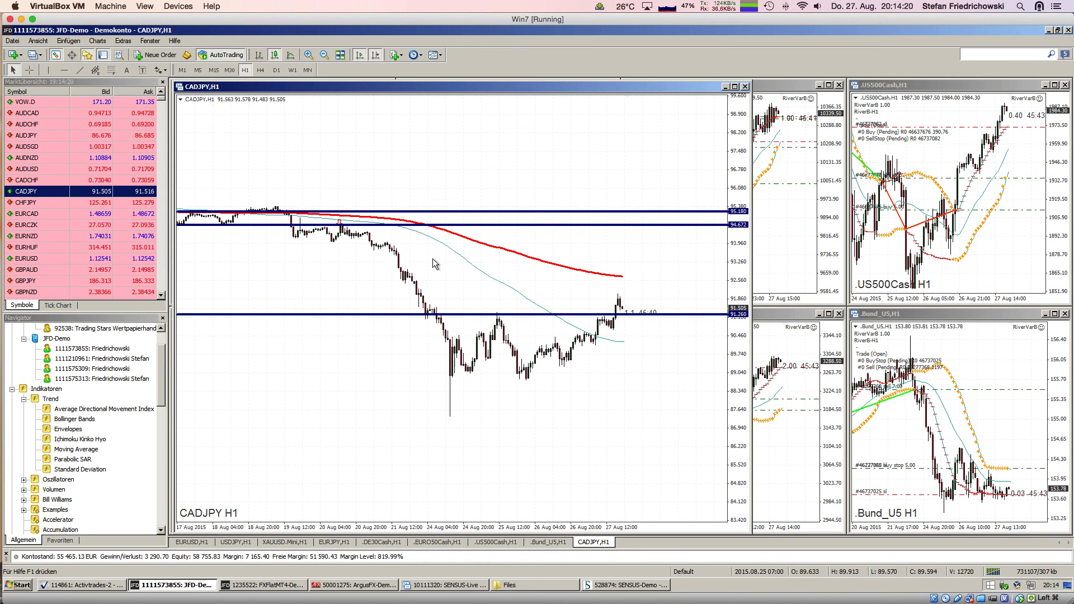
pyautogui.doubleClick(438, 241)
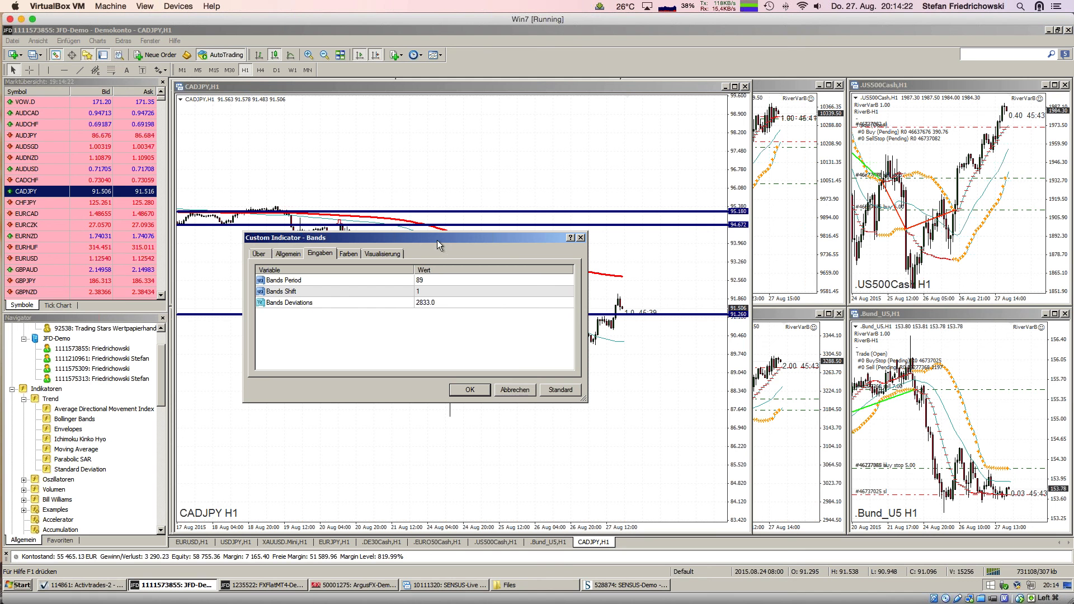
pyautogui.click(436, 304)
pyautogui.click(435, 303)
pyautogui.write('2.833')
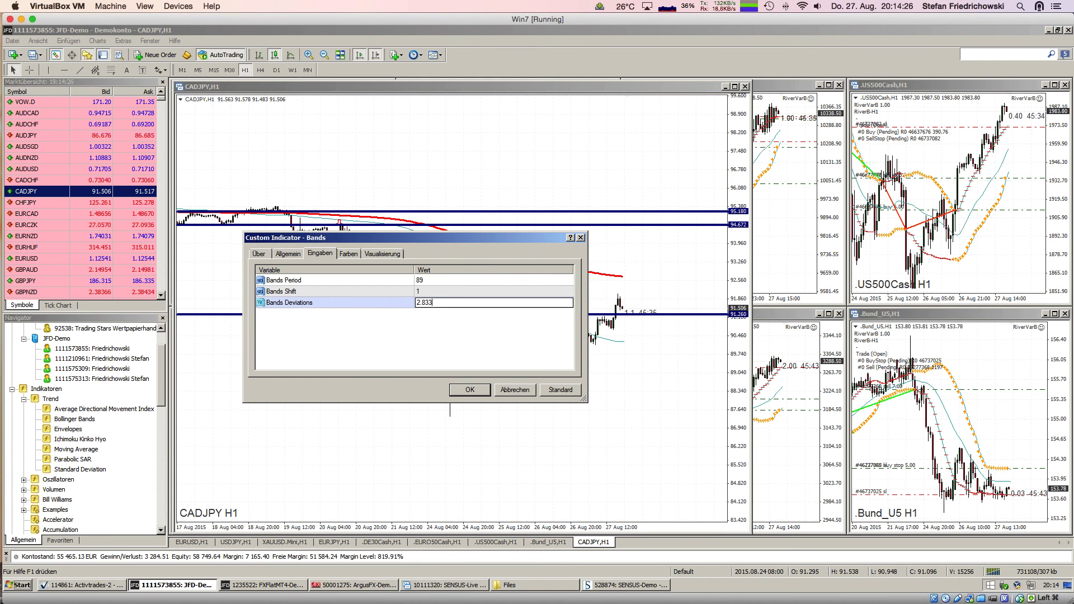
pyautogui.click(470, 390)
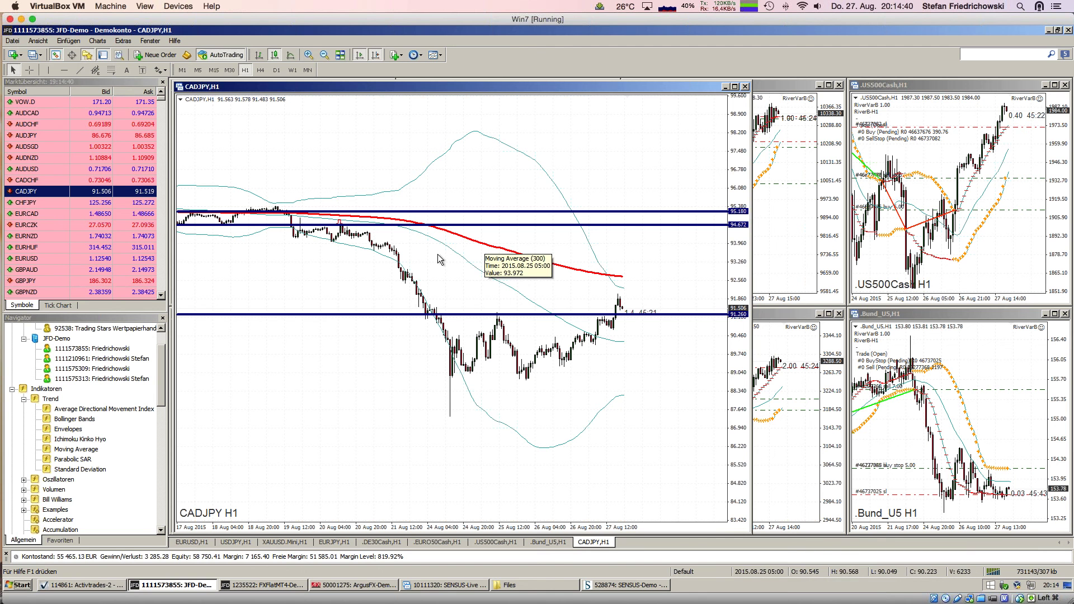
# Look up CADJPY's ema value in the SLM 3.5 workbook and set the chart's red moving average period to that value, 12.
pyautogui.moveTo(4, 372)
pyautogui.press('super+Tab')
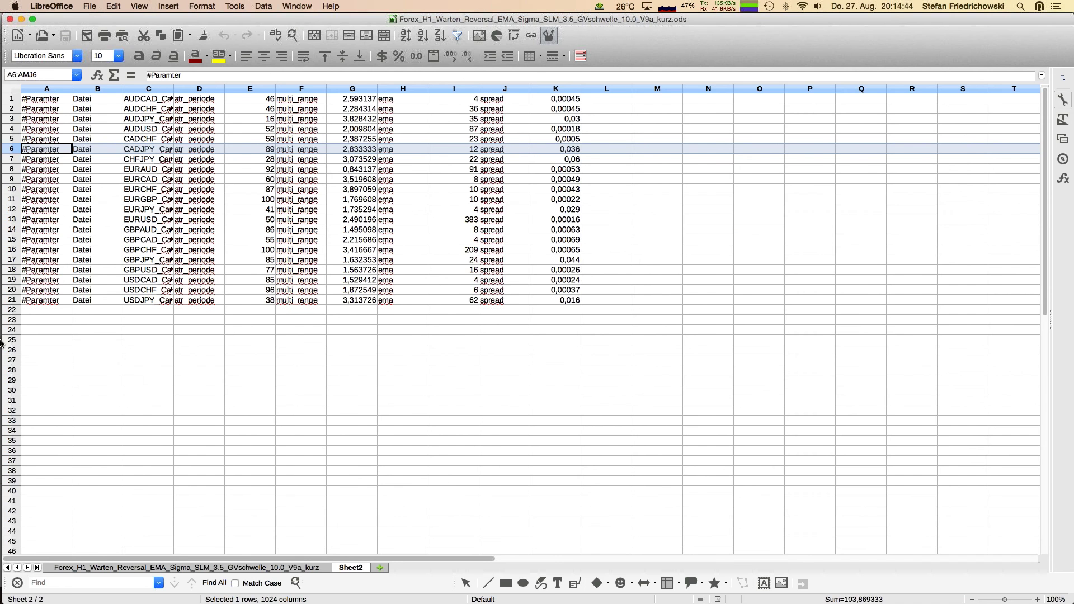
pyautogui.moveTo(11, 346)
pyautogui.click(25, 440)
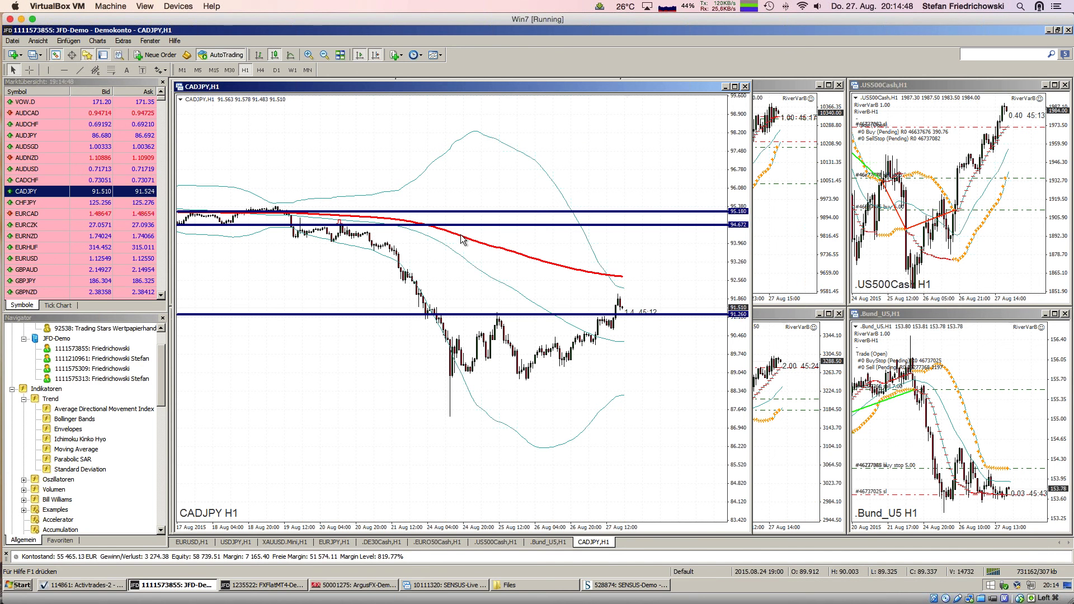
pyautogui.doubleClick(462, 236)
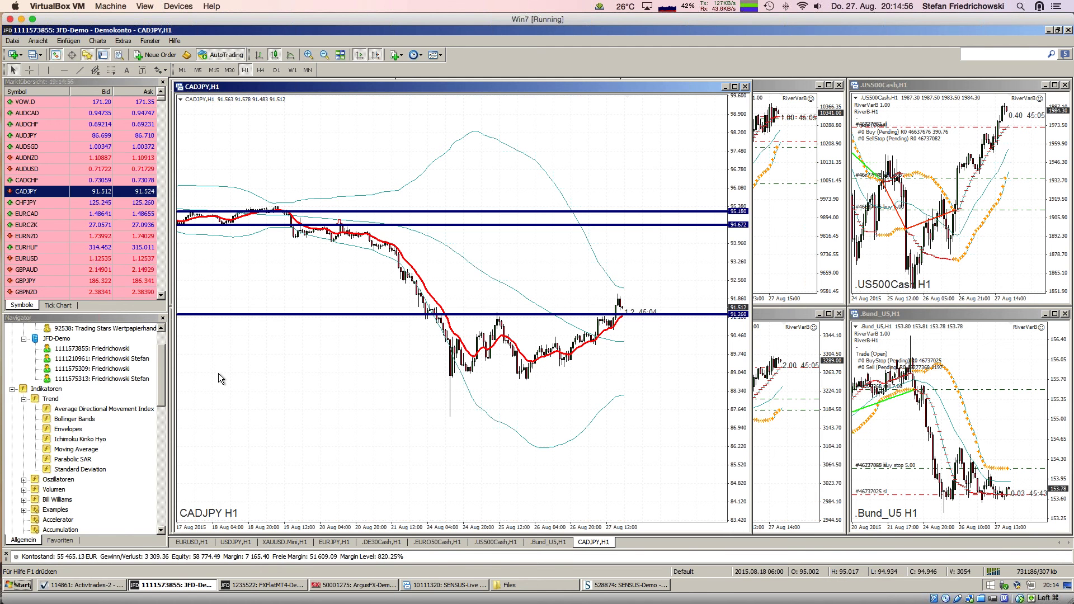
# Delete the horizontal lines at 95.180, 94.672 and 91.260 from the CADJPY H1 chart.
pyautogui.doubleClick(690, 211)
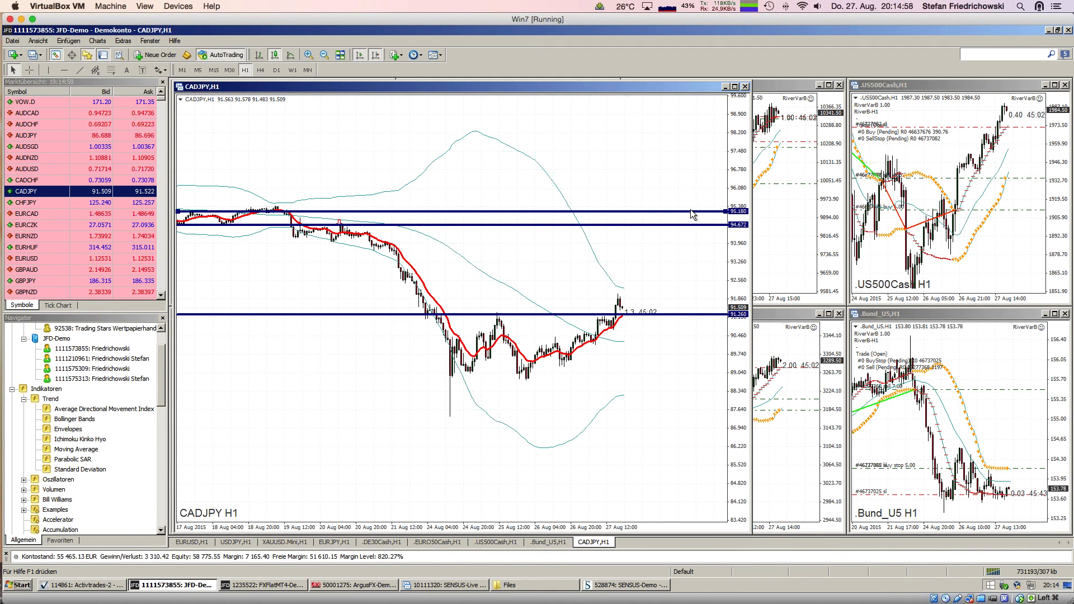
pyautogui.press('Delete')
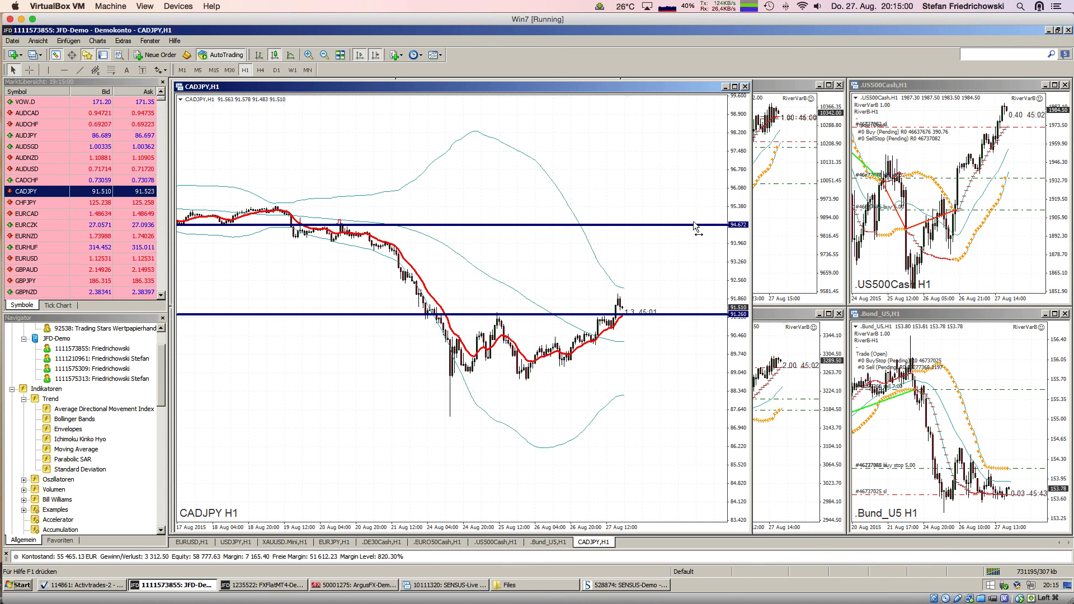
pyautogui.doubleClick(700, 314)
pyautogui.press('Delete')
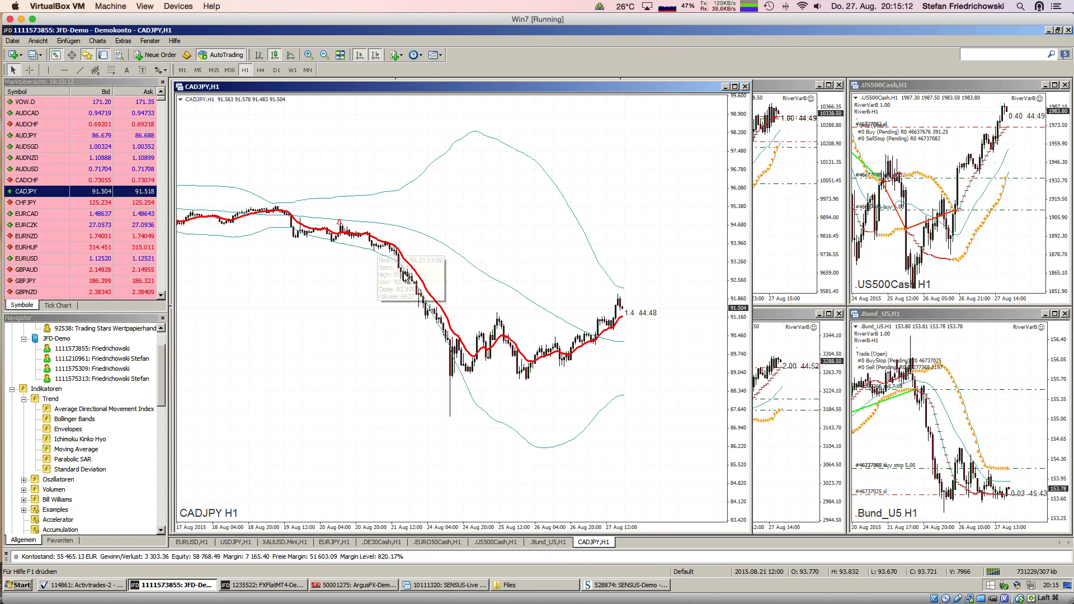
# Examine the CADJPY price action against the bands and moving average, extending the visible history back to mid-July 2015.
pyautogui.moveTo(428, 310)
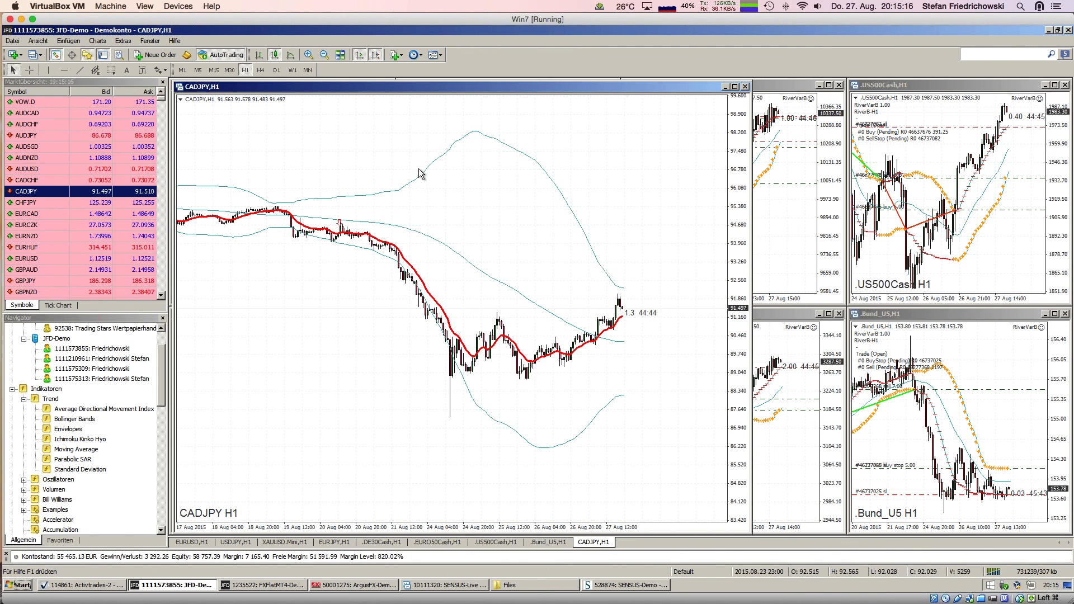
pyautogui.moveTo(420, 179)
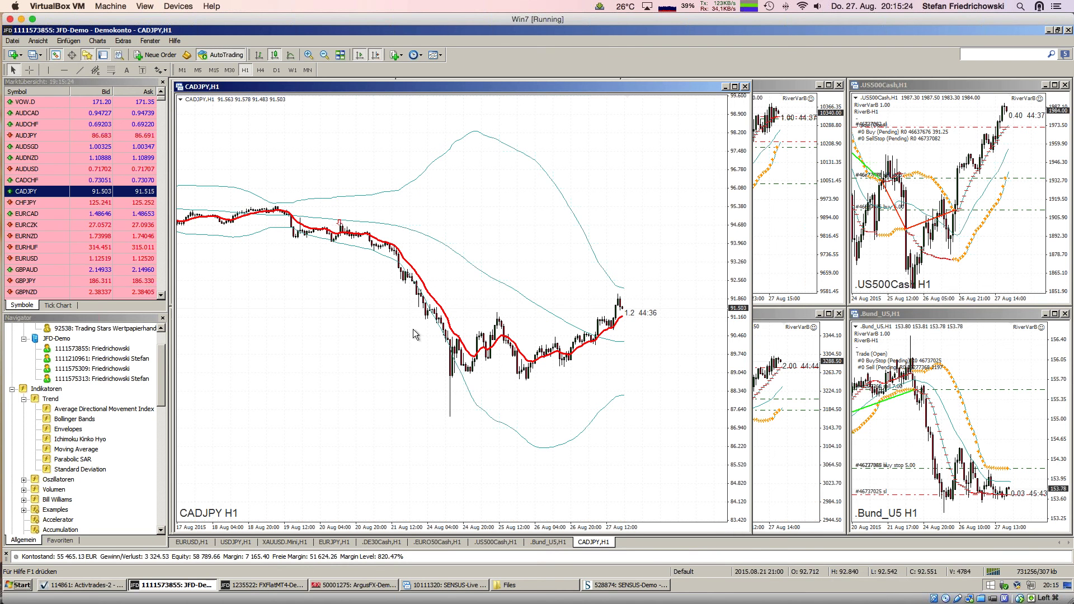
pyautogui.moveTo(450, 247)
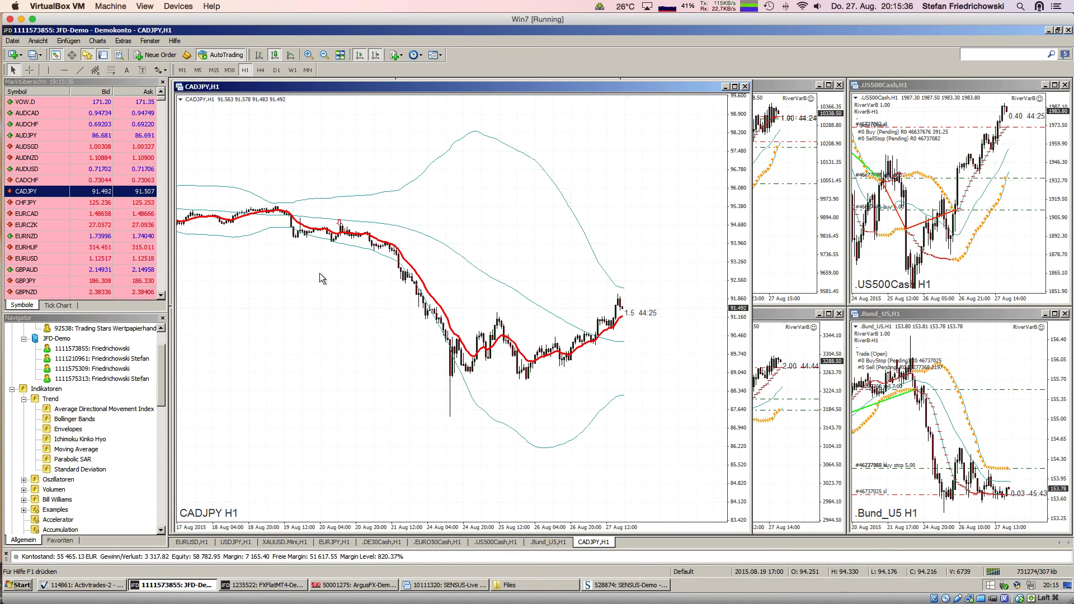
pyautogui.moveTo(223, 223)
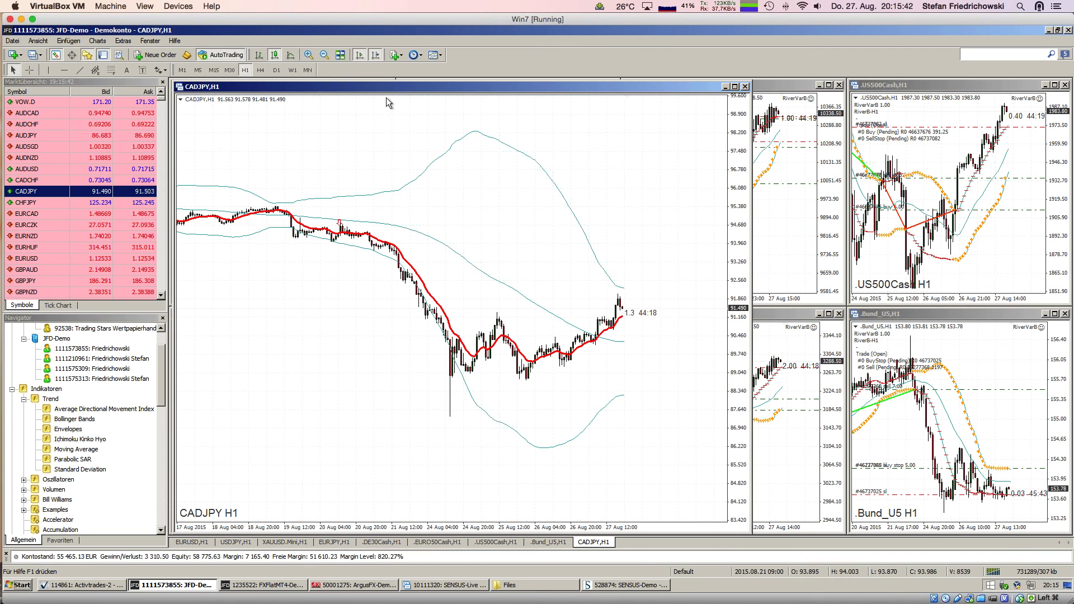
pyautogui.moveTo(312, 220)
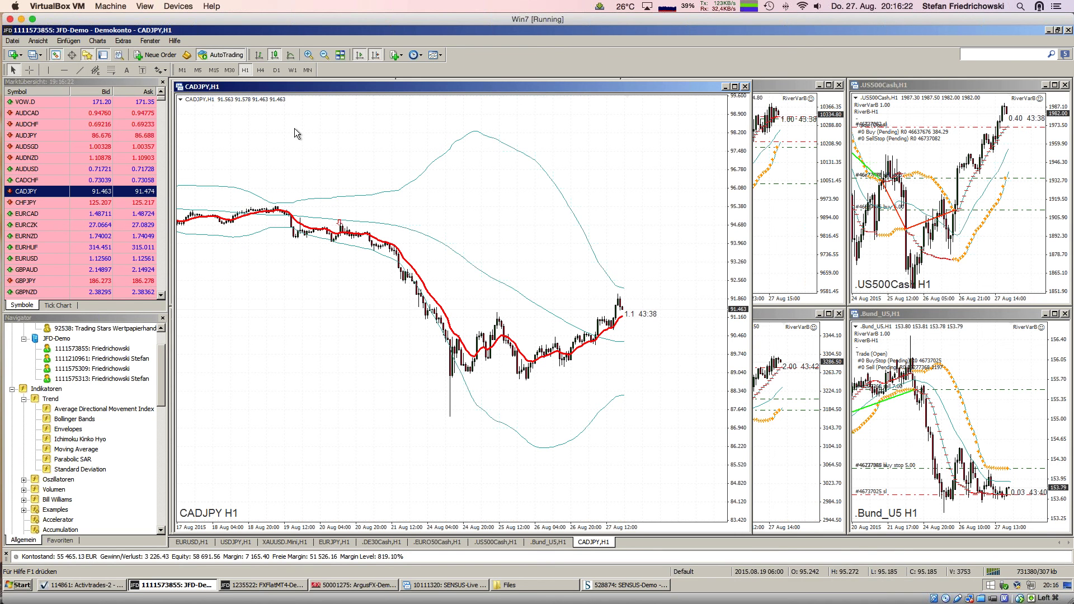
pyautogui.click(324, 56)
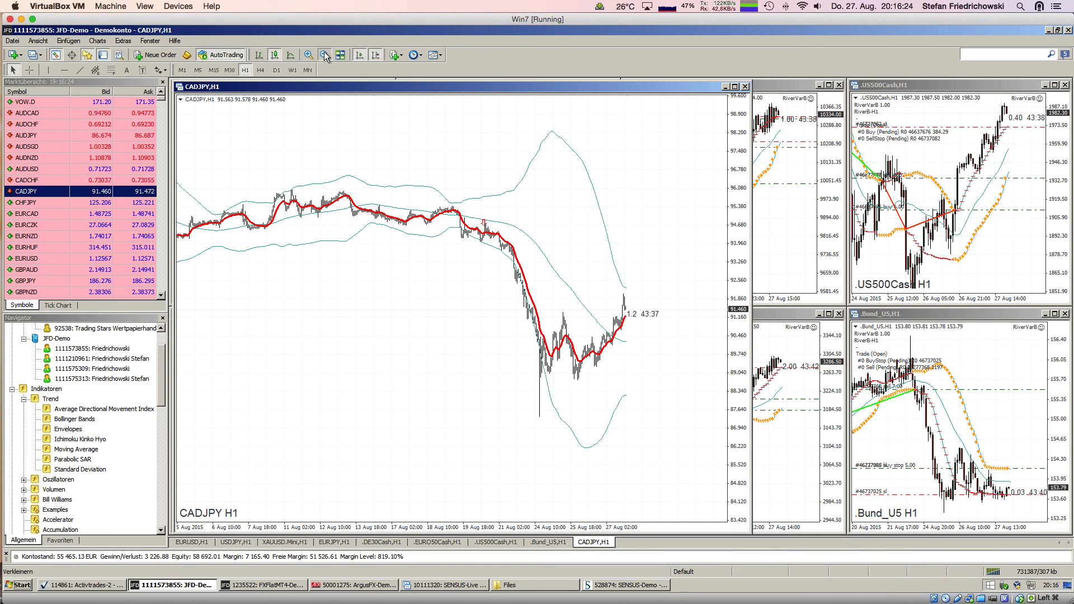
pyautogui.click(325, 56)
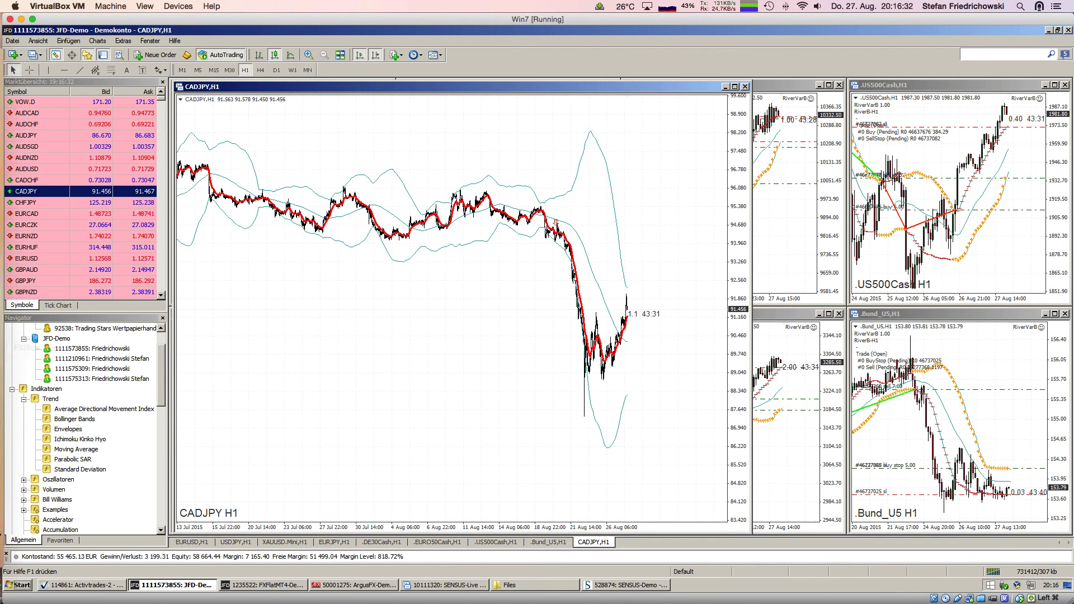
# Return to the SLM 3.5 workbook in LibreOffice and bring up the sheet with its equity curve.
pyautogui.press('super+Tab')
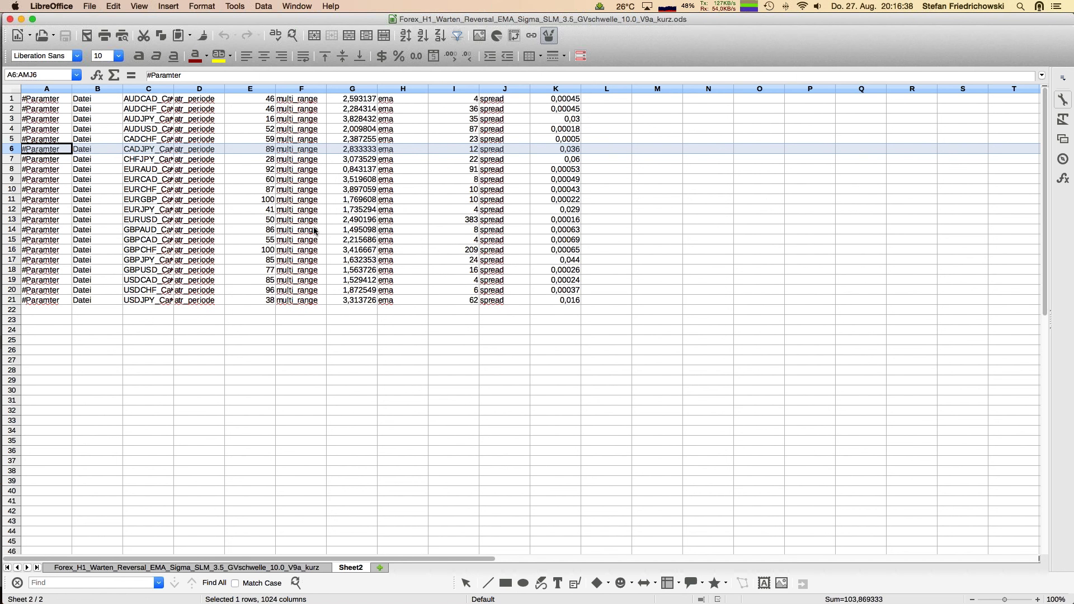
pyautogui.click(163, 568)
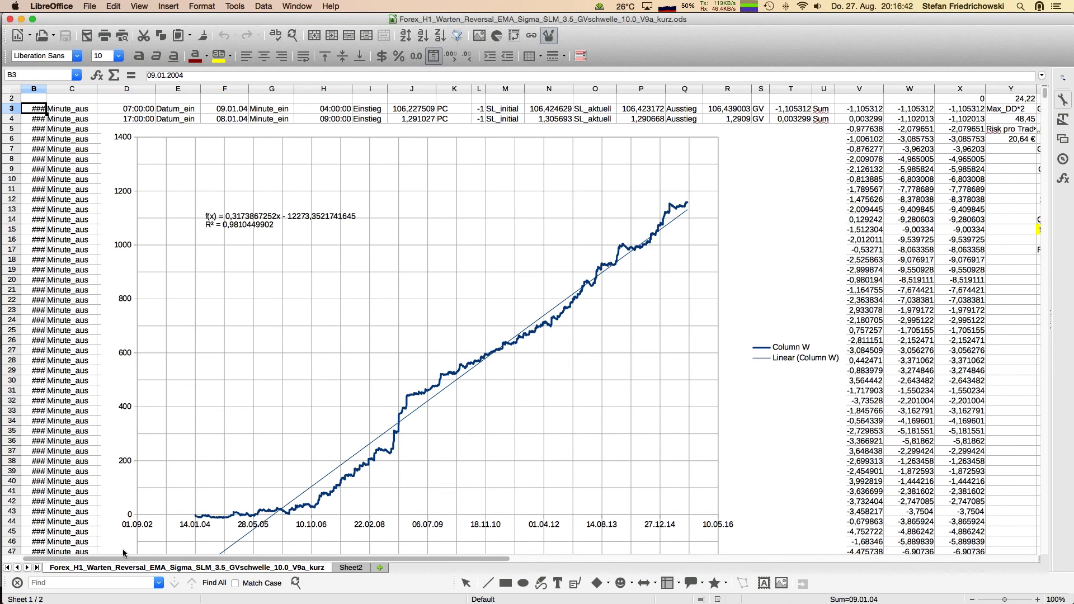